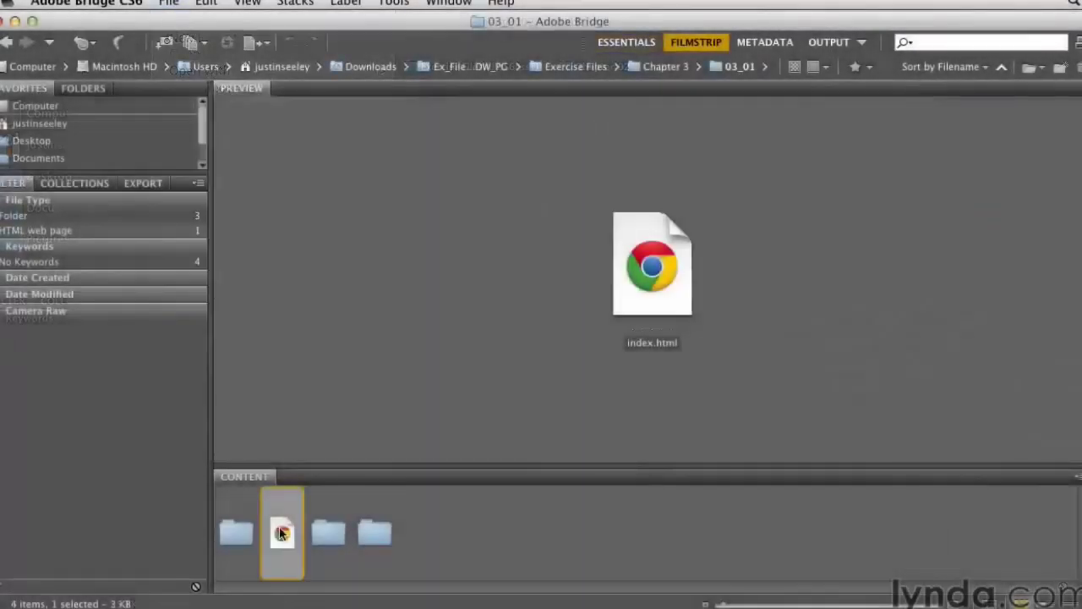
Open the images folder inside 03_01 and preview its first three images
{"action": "left_click", "coordinate": [243, 532]}
{"action": "double_click", "coordinate": [245, 534]}
{"action": "left_click", "coordinate": [248, 539]}
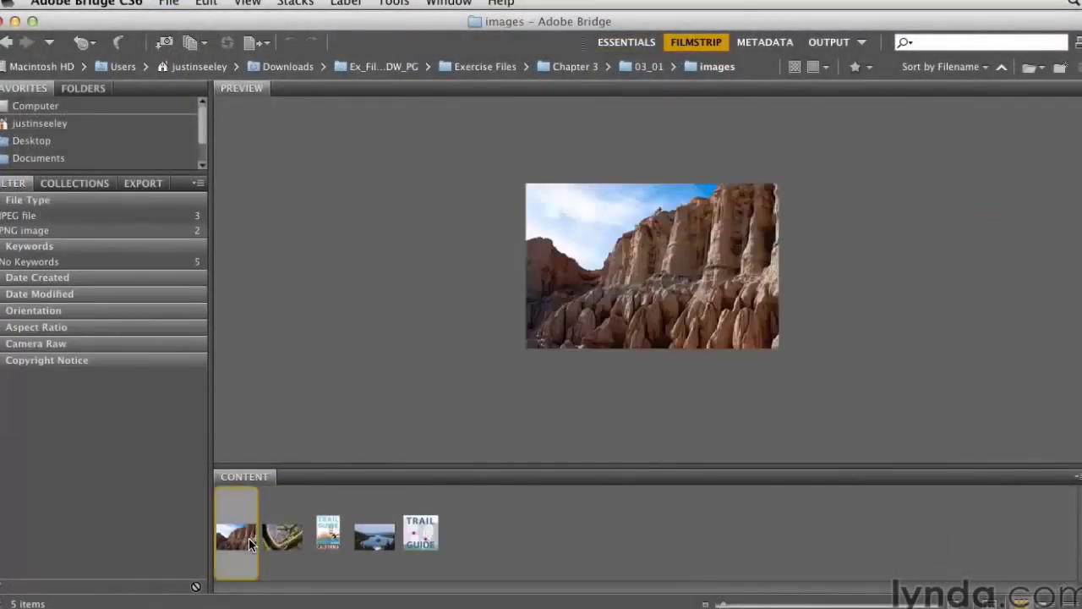
{"action": "left_click", "coordinate": [278, 542]}
{"action": "left_click", "coordinate": [338, 529]}
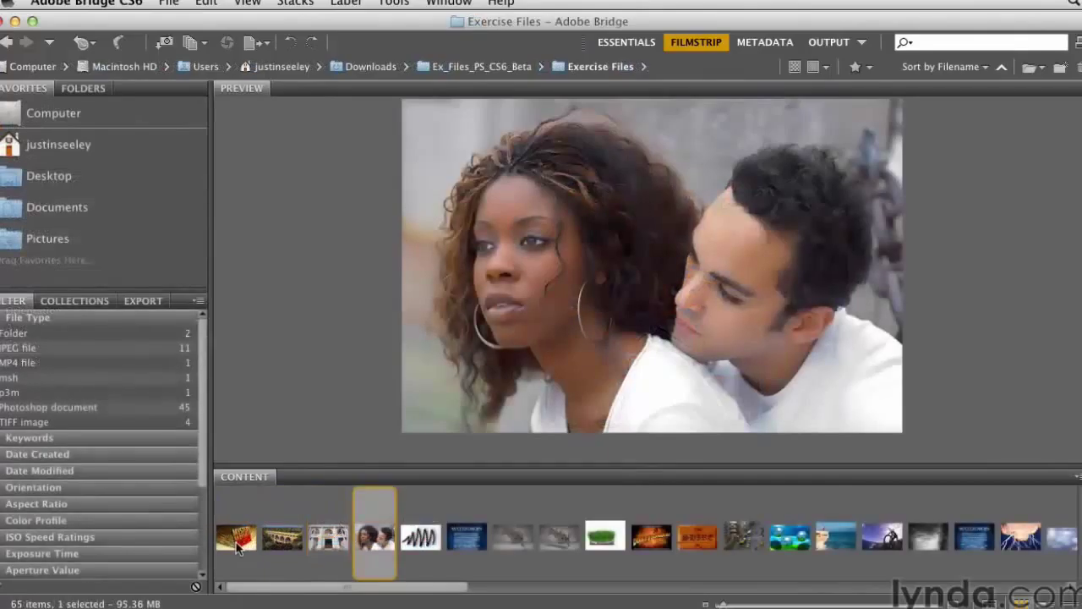
Browse through the image previews in the Exercise Files folder, forward past the bull image and back
{"action": "key", "text": "Right"}
{"action": "key", "text": "Right"}
{"action": "key", "text": "Right"}
{"action": "key", "text": "Right"}
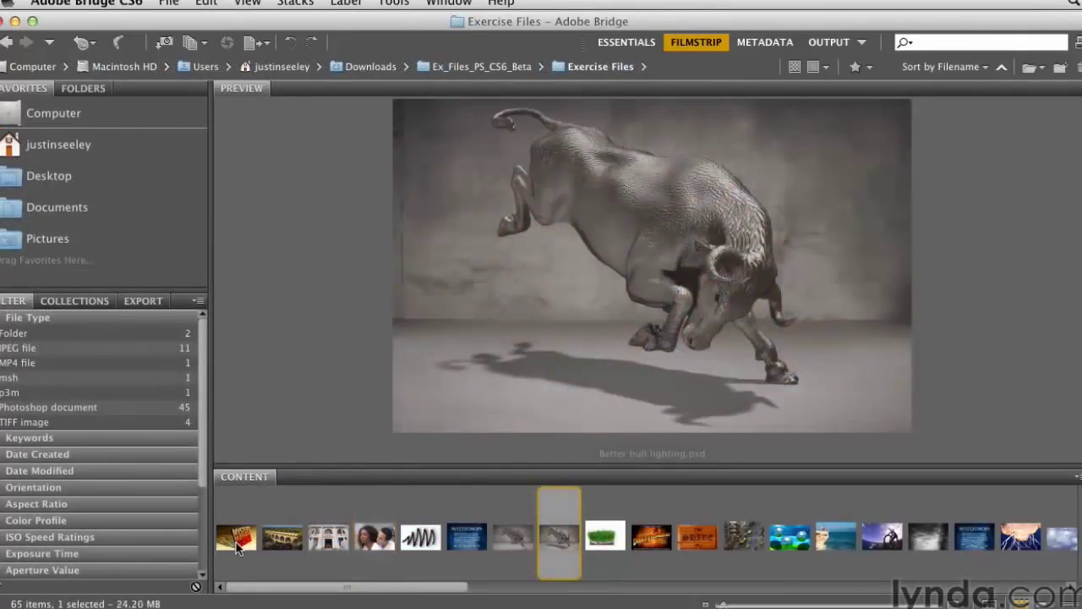
{"action": "key", "text": "Left"}
{"action": "key", "text": "Left"}
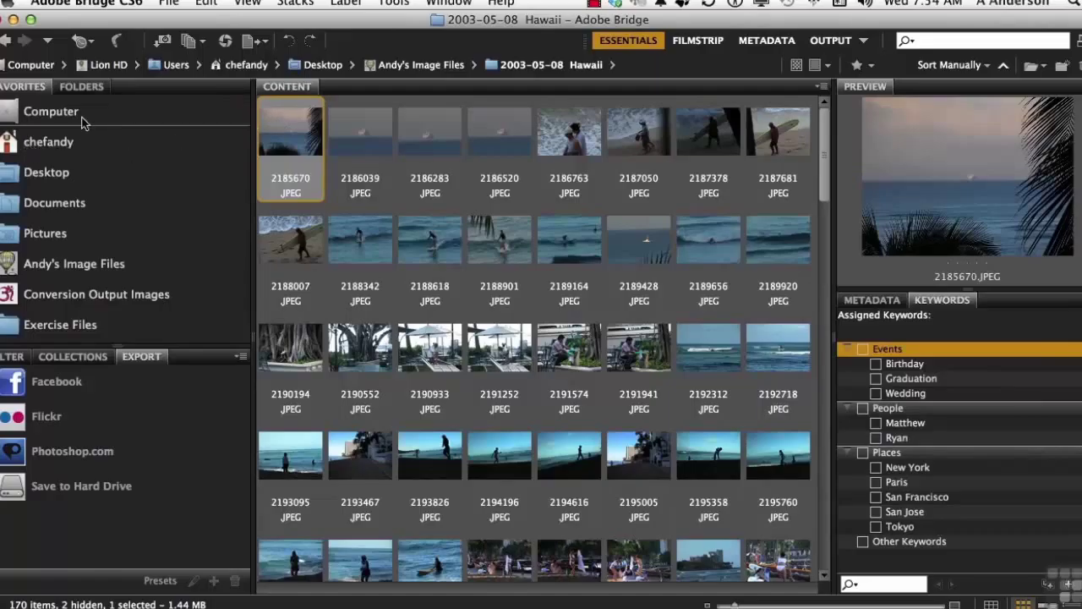
Look at the folder tree, return to the favorites, and preview images 2186520, 2186283 and 2191941 in the Hawaii folder
{"action": "left_click", "coordinate": [82, 87]}
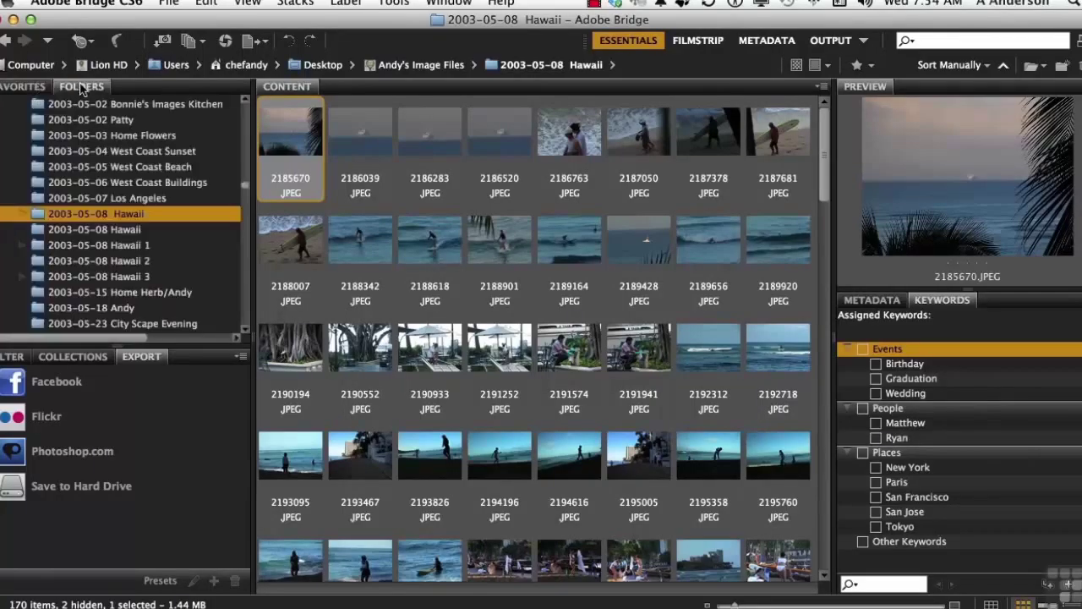
{"action": "left_click", "coordinate": [35, 88]}
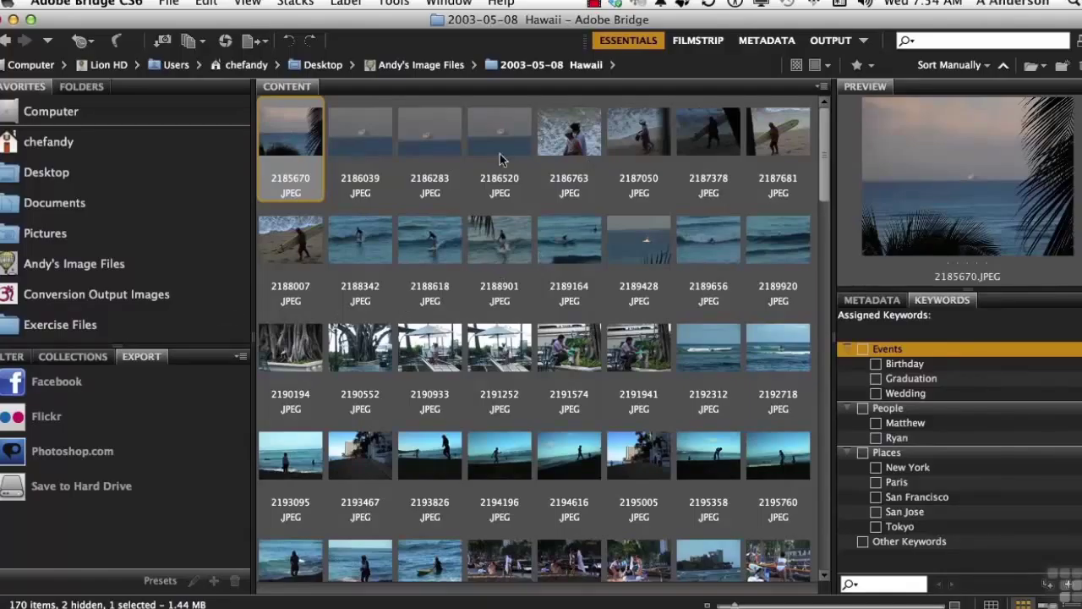
{"action": "left_click", "coordinate": [491, 203]}
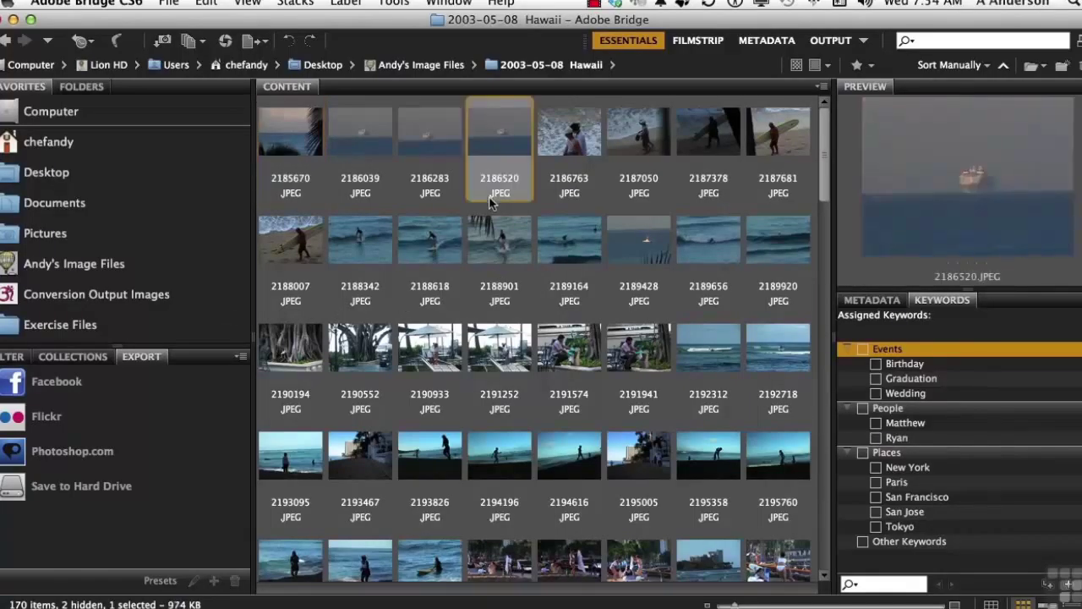
{"action": "left_click", "coordinate": [427, 150]}
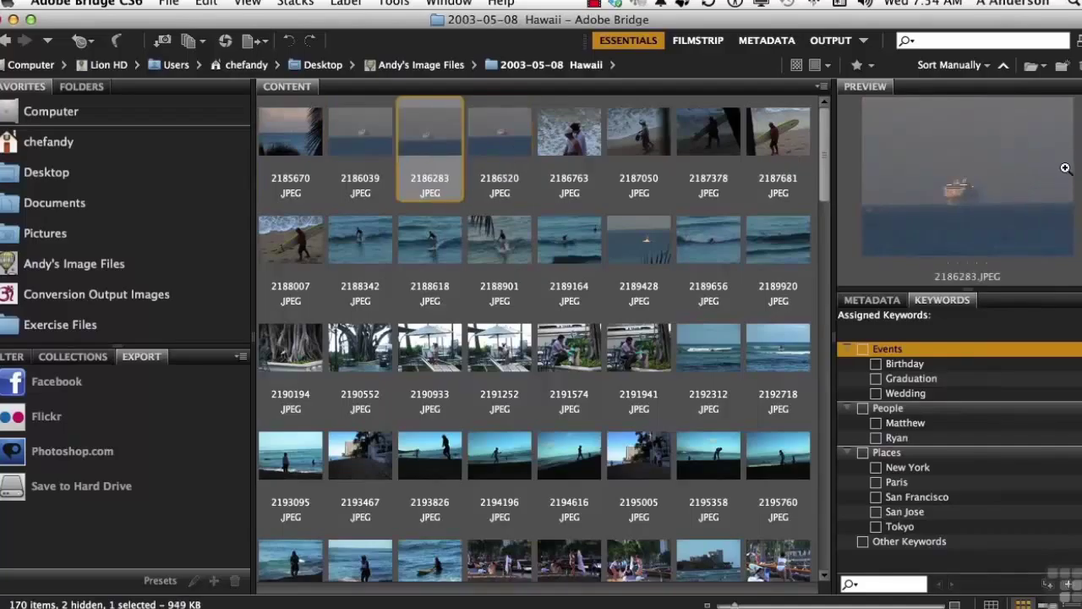
{"action": "left_click", "coordinate": [627, 362]}
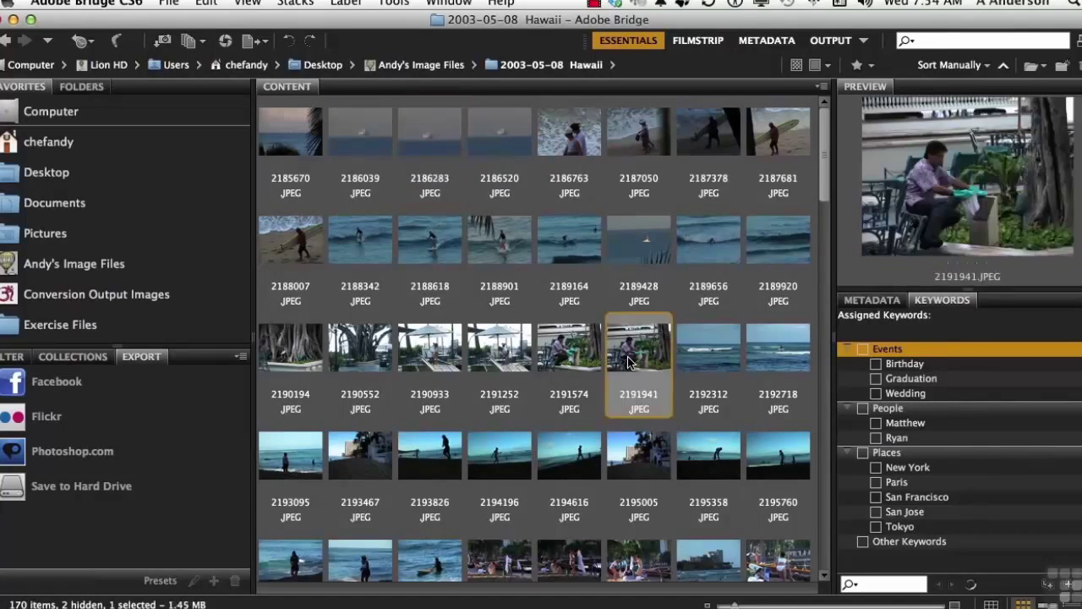
Examine the Date Modified and ISO Speed Ratings filter criteria, the collections, and the export destinations
{"action": "left_click", "coordinate": [8, 357]}
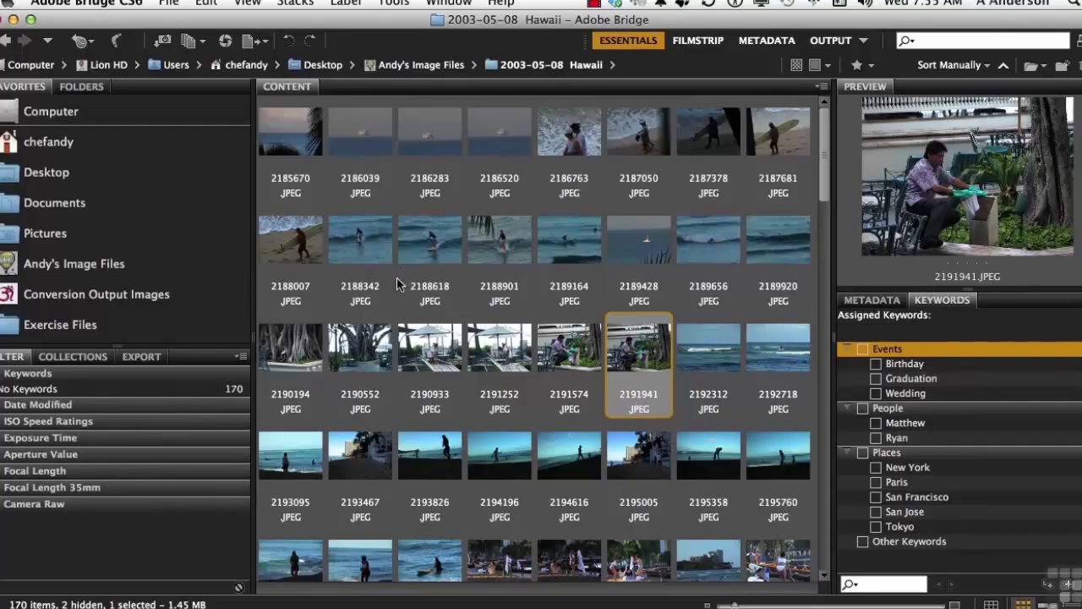
{"action": "left_click", "coordinate": [4, 405]}
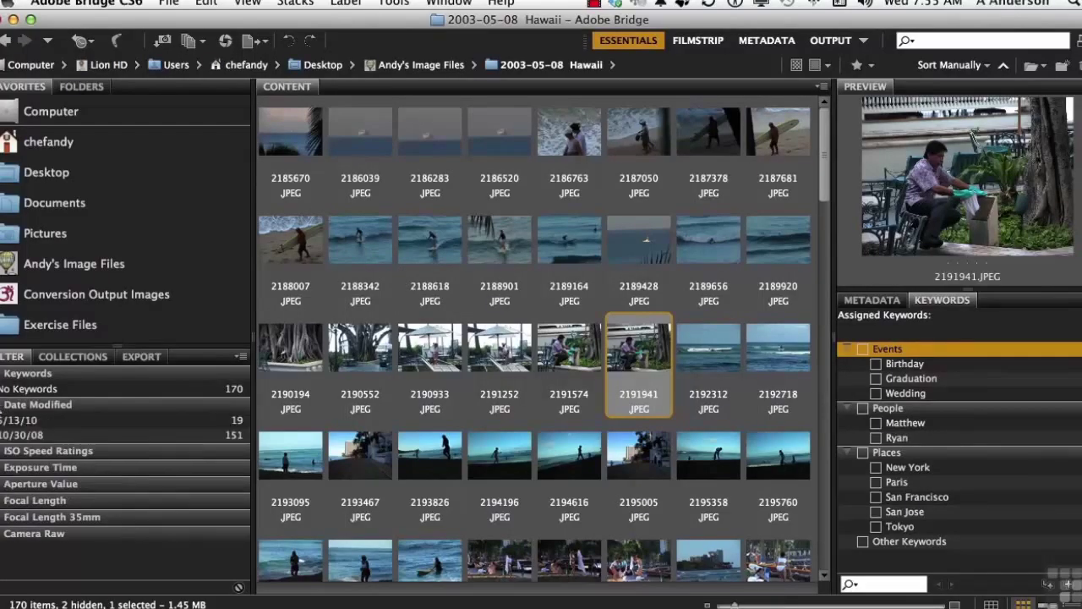
{"action": "left_click", "coordinate": [4, 405]}
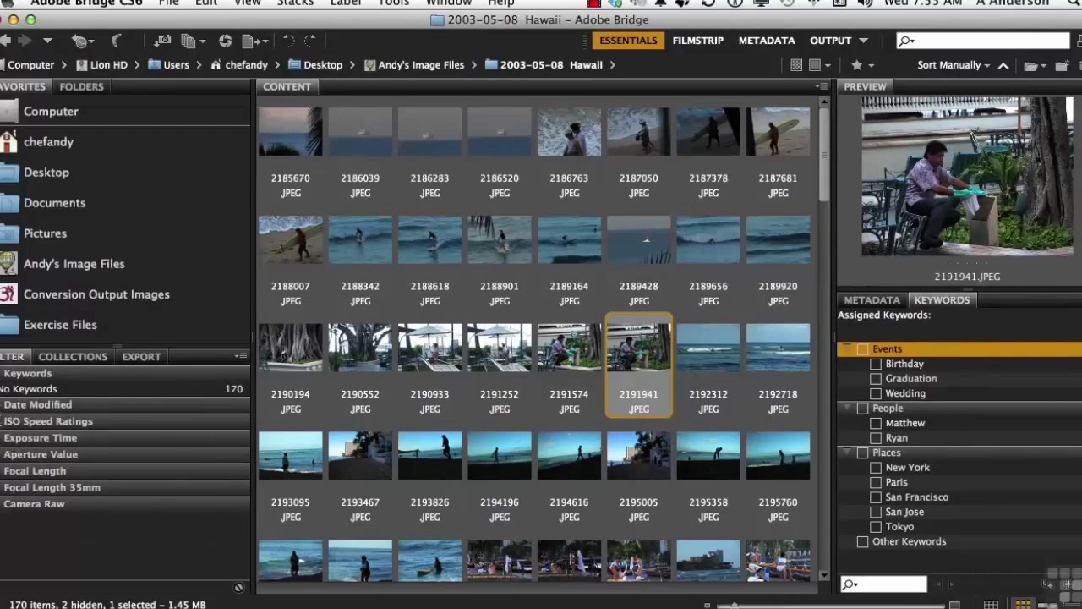
{"action": "left_click", "coordinate": [3, 421]}
{"action": "left_click", "coordinate": [4, 421]}
{"action": "left_click", "coordinate": [60, 359]}
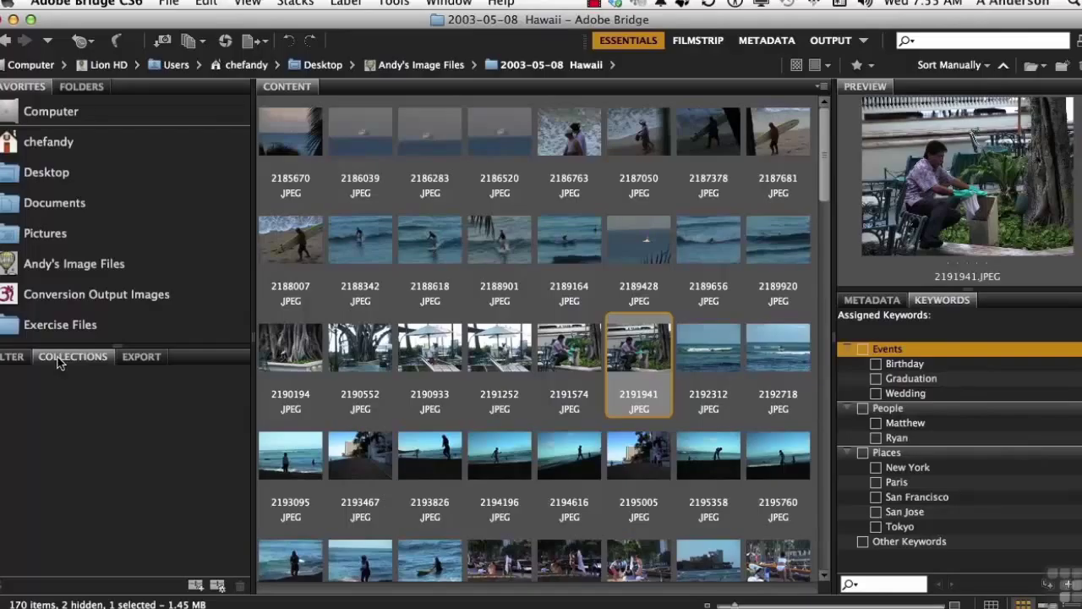
{"action": "left_click", "coordinate": [141, 356]}
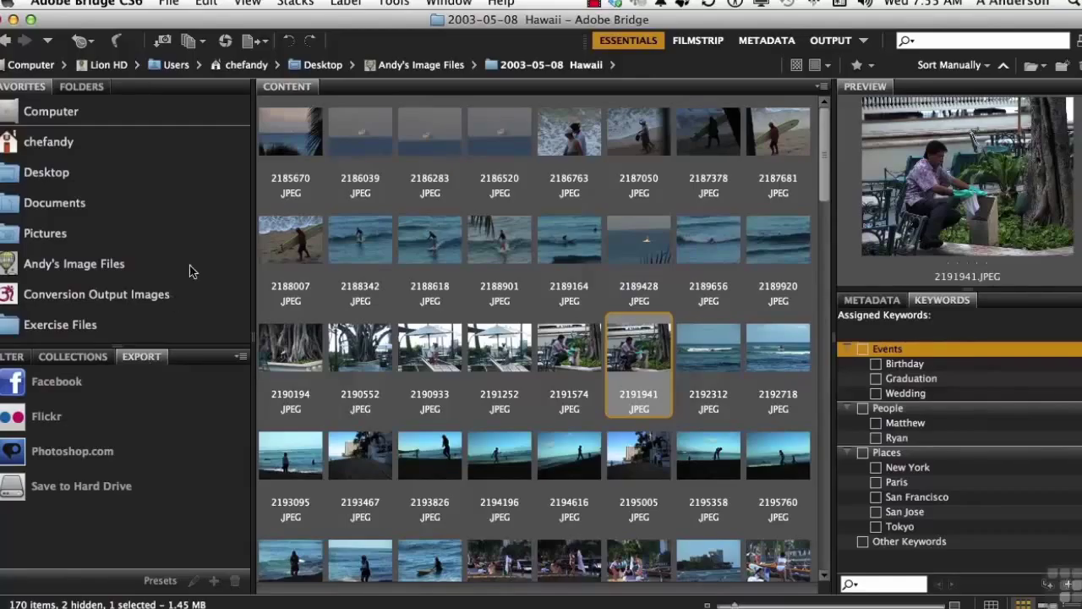
Preview images 2188007, 2187378 and 2189428, and inspect the metadata and keywords for the last one
{"action": "left_click", "coordinate": [297, 247]}
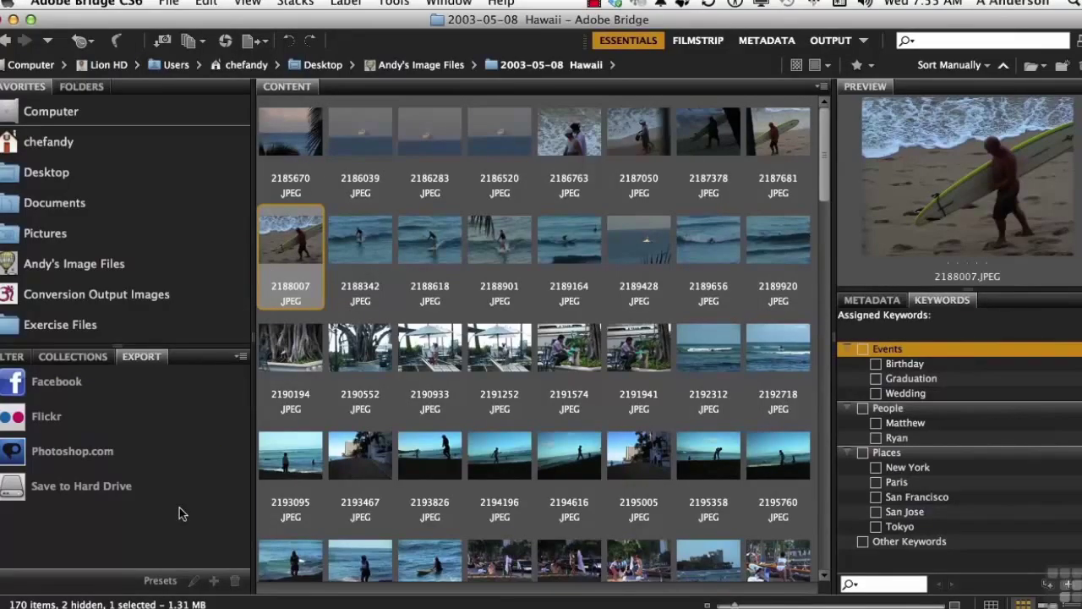
{"action": "left_click", "coordinate": [706, 144]}
{"action": "left_click", "coordinate": [646, 253]}
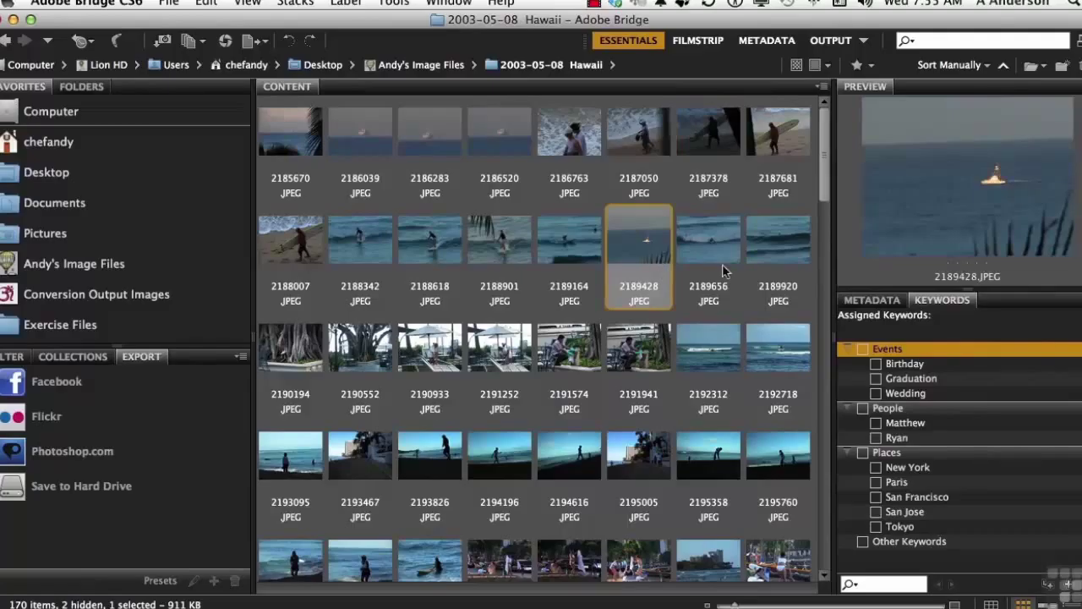
{"action": "left_click", "coordinate": [874, 302]}
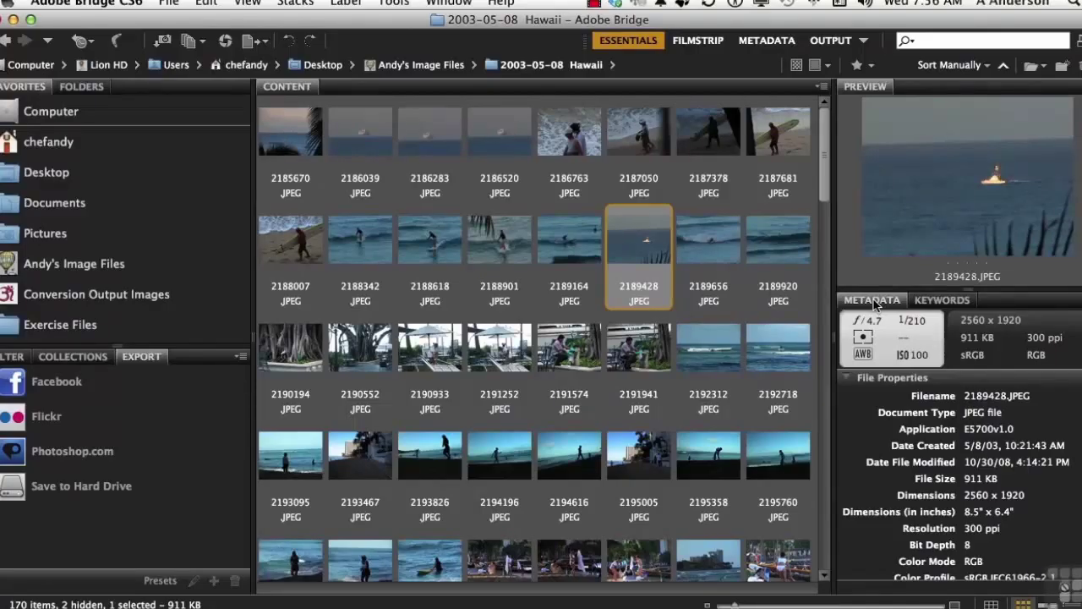
{"action": "left_click", "coordinate": [936, 303]}
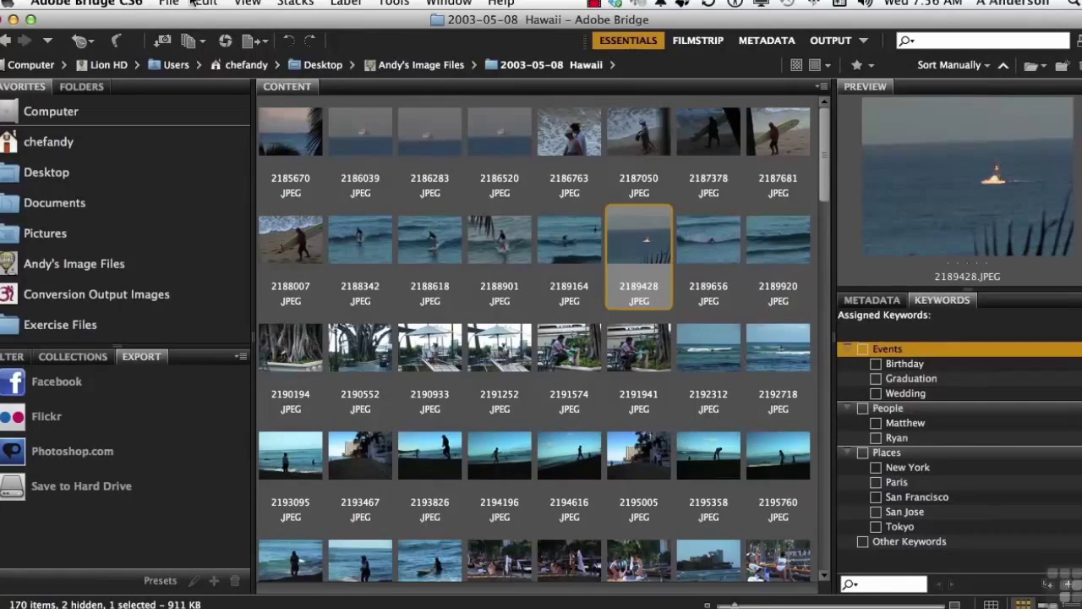
In the General preferences, try the two medium gray color themes, choose the darkest, and fine-tune the user interface brightness and image backdrop
{"action": "left_click", "coordinate": [112, 5]}
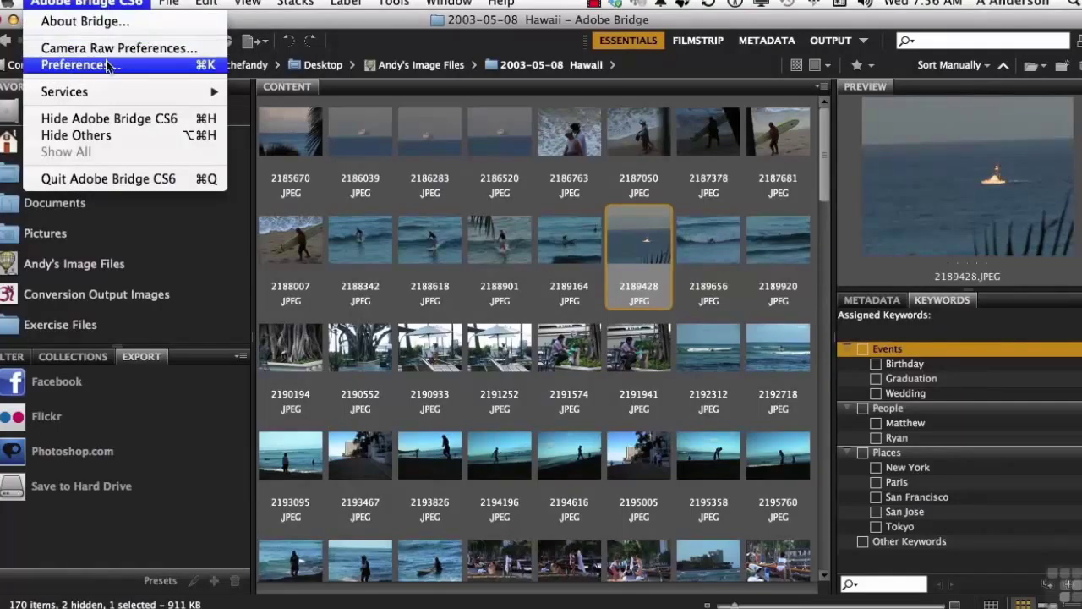
{"action": "left_click", "coordinate": [101, 64]}
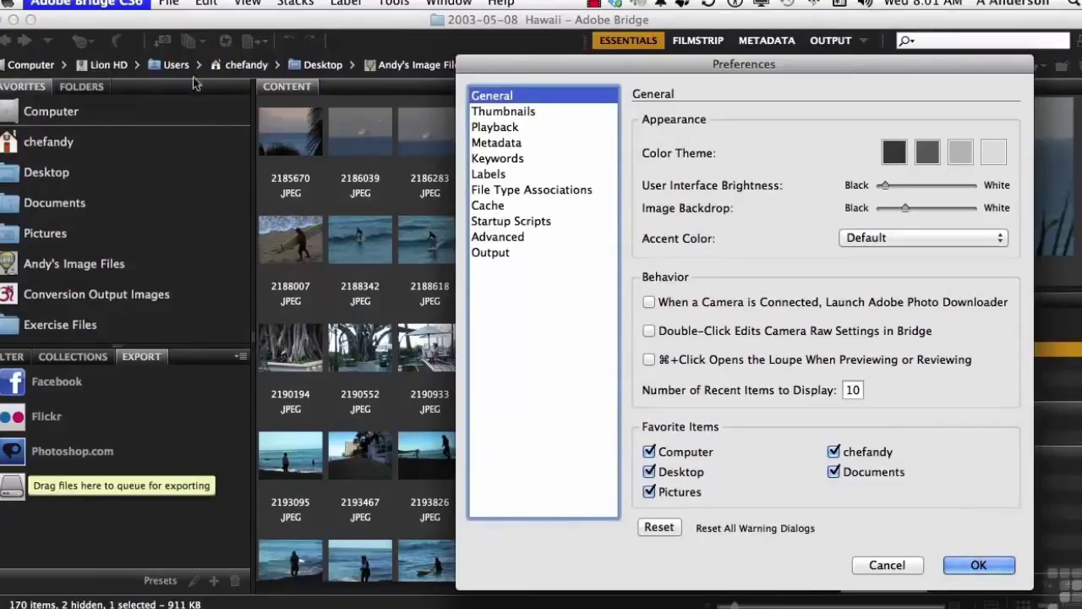
{"action": "left_click", "coordinate": [930, 153]}
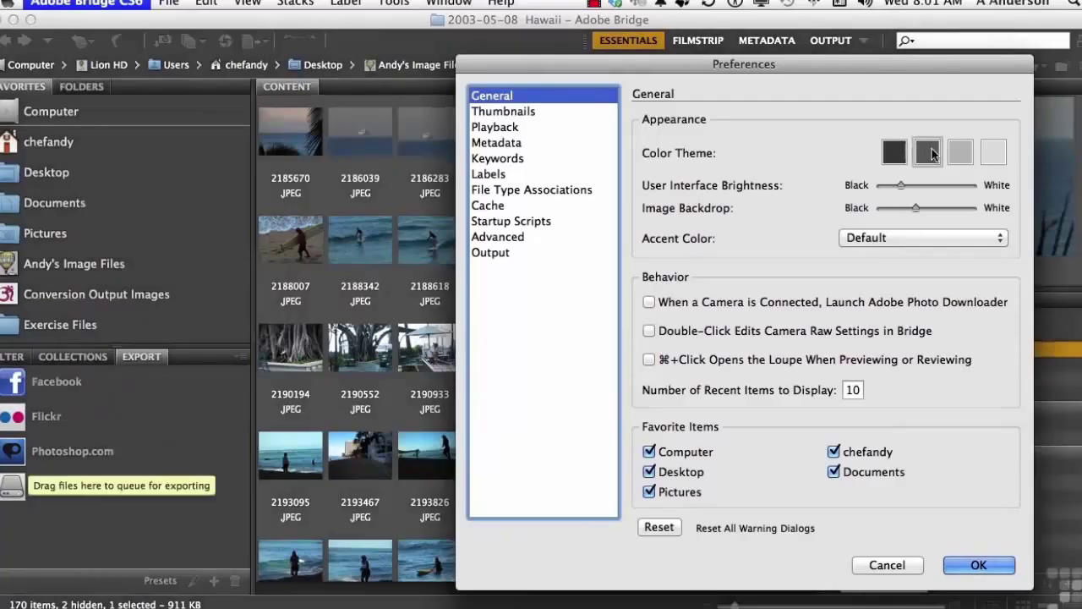
{"action": "left_click", "coordinate": [959, 153]}
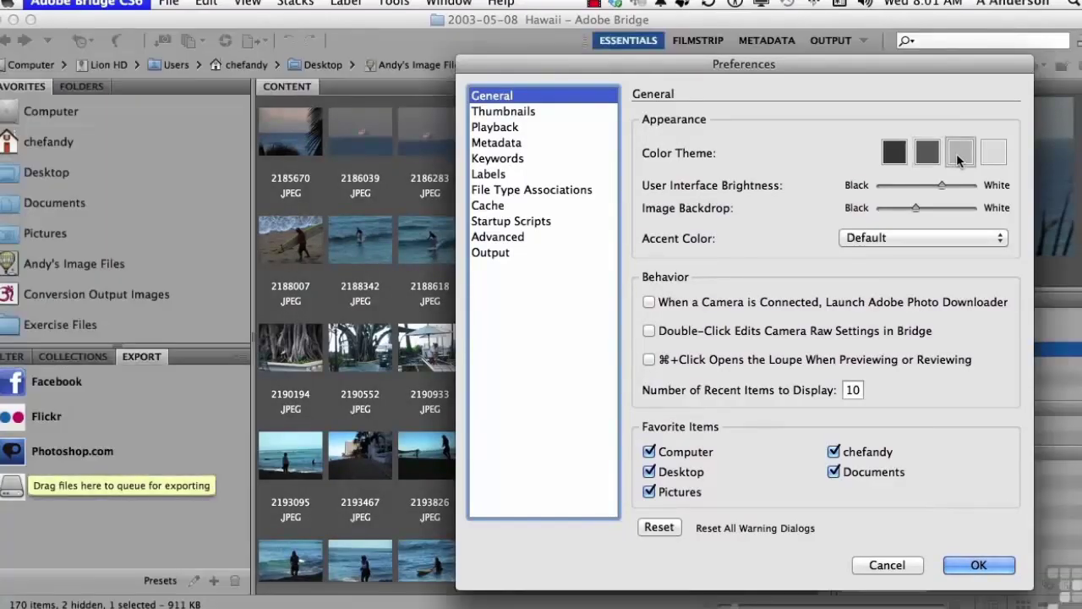
{"action": "left_click", "coordinate": [894, 153]}
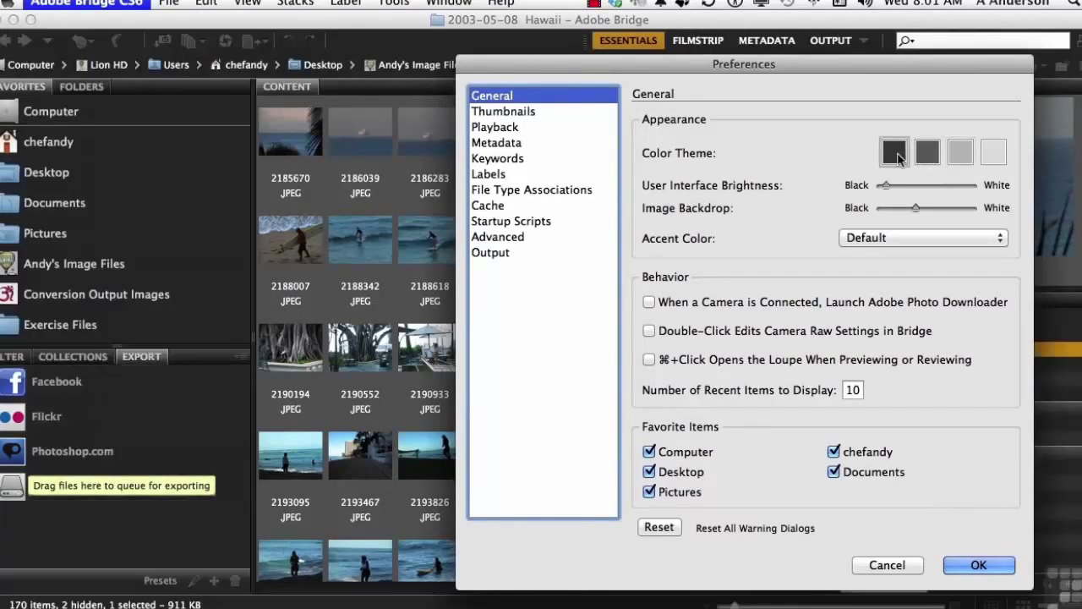
{"action": "mouse_move", "coordinate": [889, 186]}
{"action": "left_mouse_down"}
{"action": "mouse_move", "coordinate": [913, 186]}
{"action": "mouse_move", "coordinate": [888, 187]}
{"action": "left_mouse_up"}
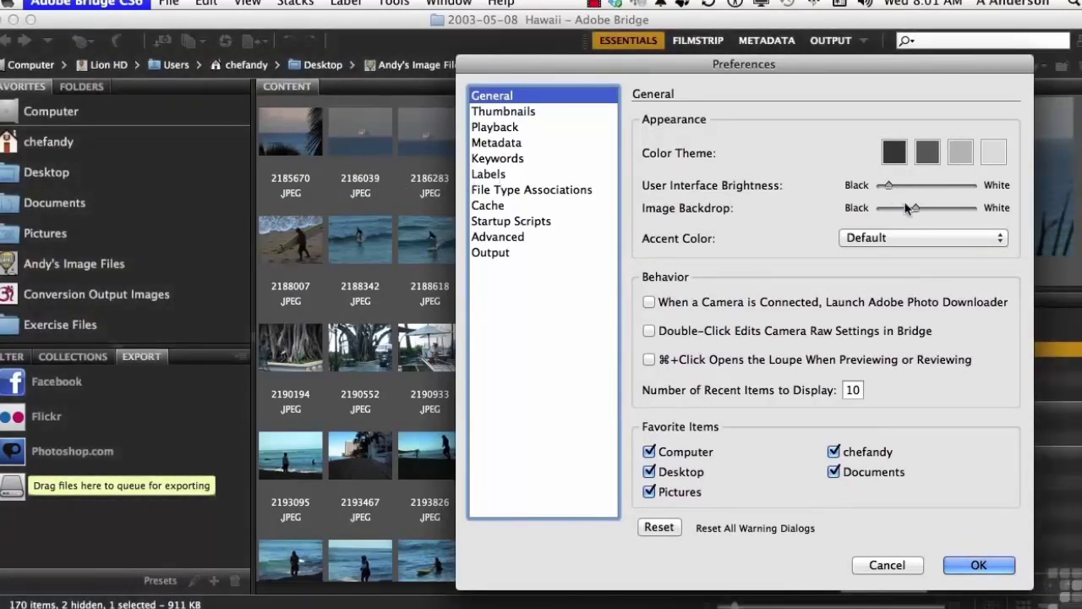
{"action": "left_click_drag", "start_coordinate": [914, 205], "coordinate": [907, 206]}
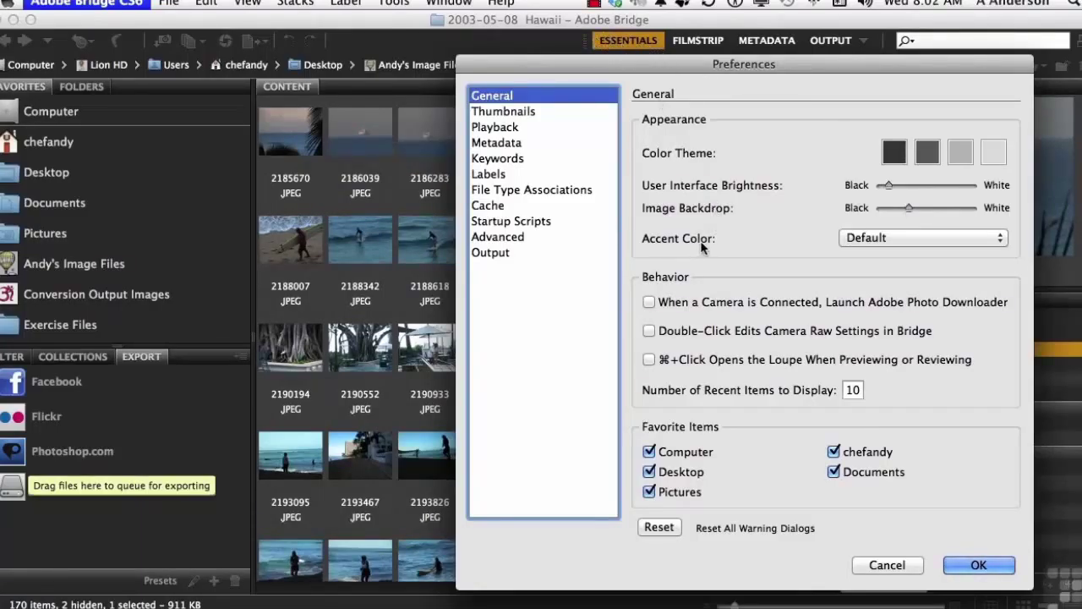
Try the Ruby accent color and set the accent color back to Default
{"action": "left_click", "coordinate": [887, 237]}
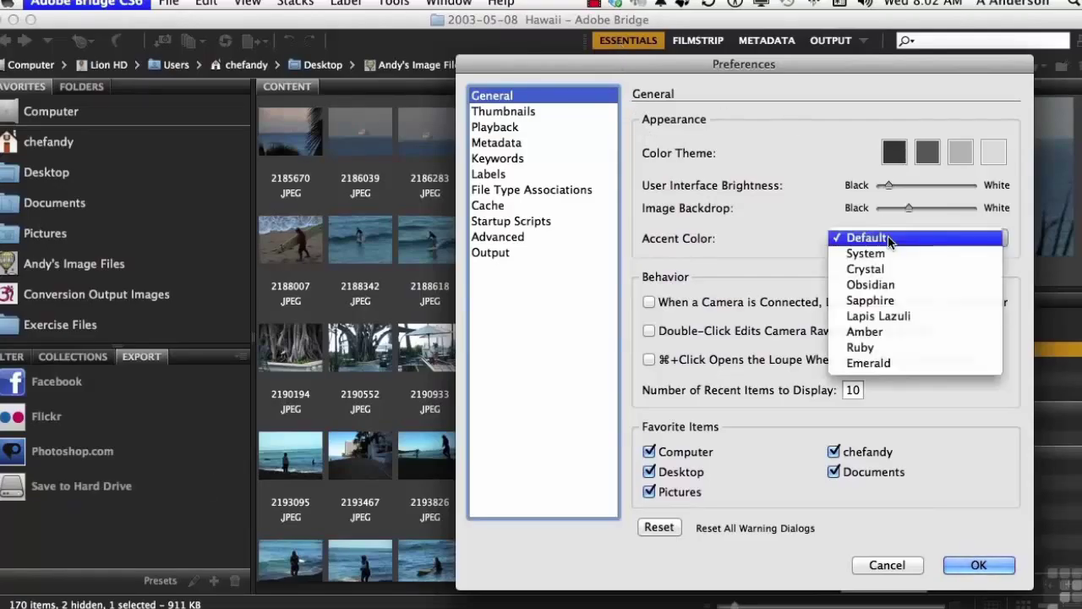
{"action": "left_click", "coordinate": [899, 348]}
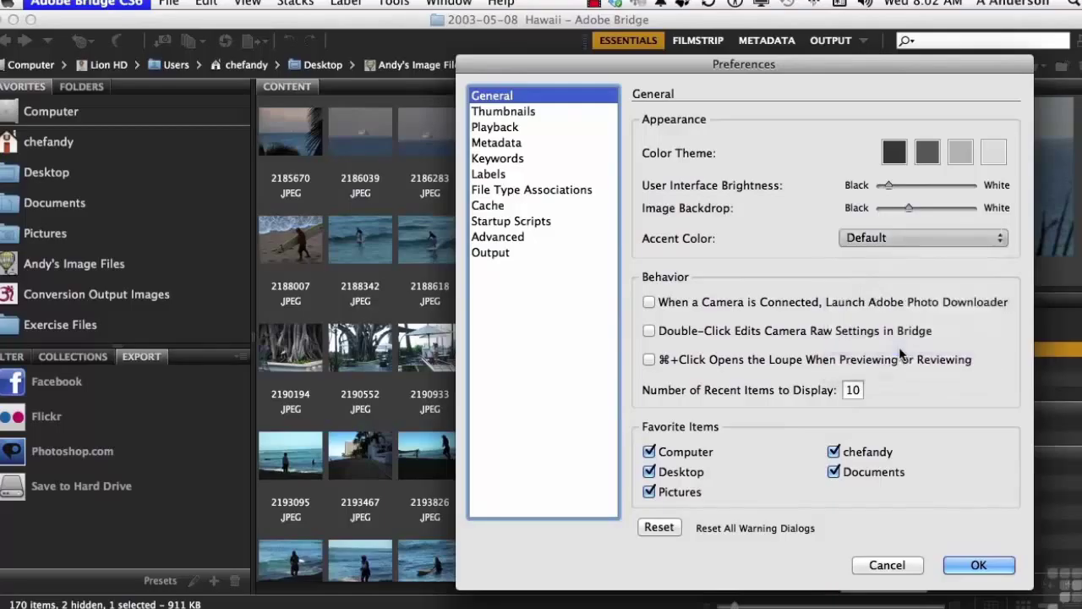
{"action": "left_click", "coordinate": [895, 235]}
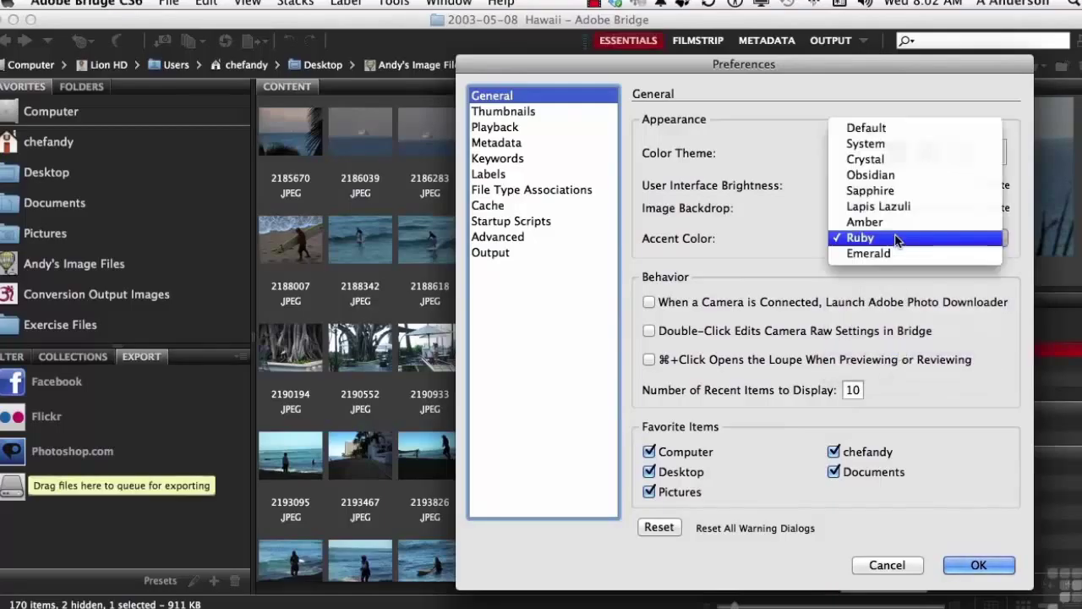
{"action": "left_click", "coordinate": [883, 129]}
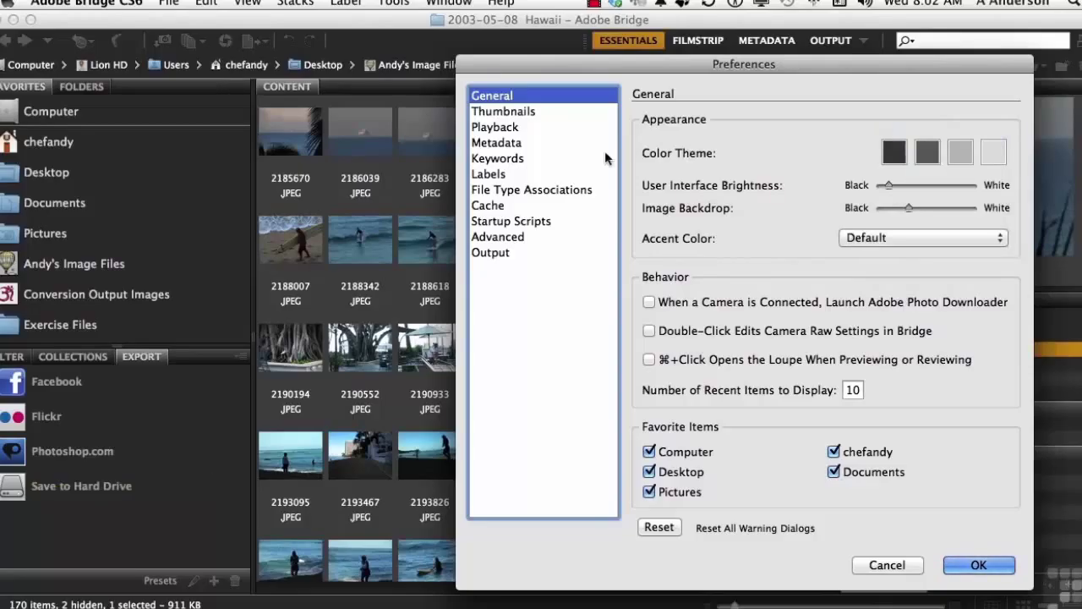
Review the Metadata, Labels, File Type Associations, Cache and Startup Scripts preferences
{"action": "left_click", "coordinate": [509, 144]}
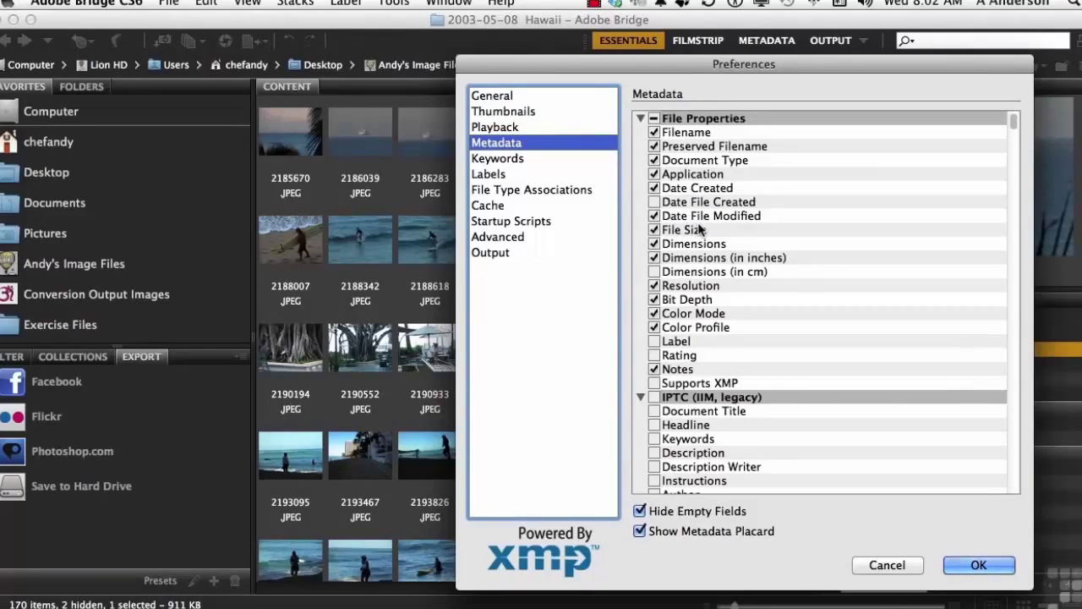
{"action": "left_click", "coordinate": [523, 174]}
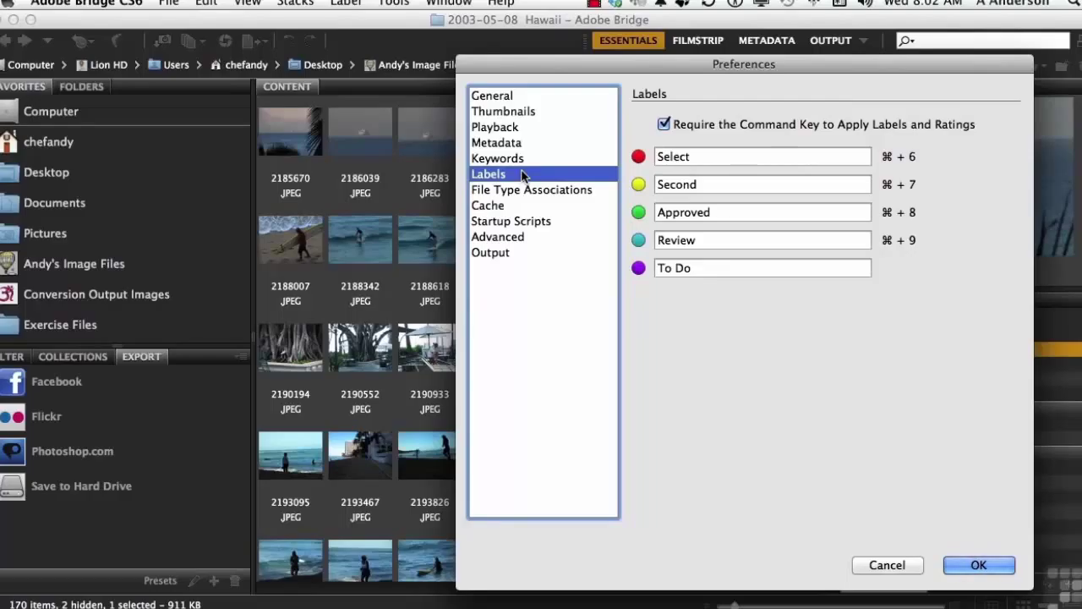
{"action": "left_click", "coordinate": [526, 193]}
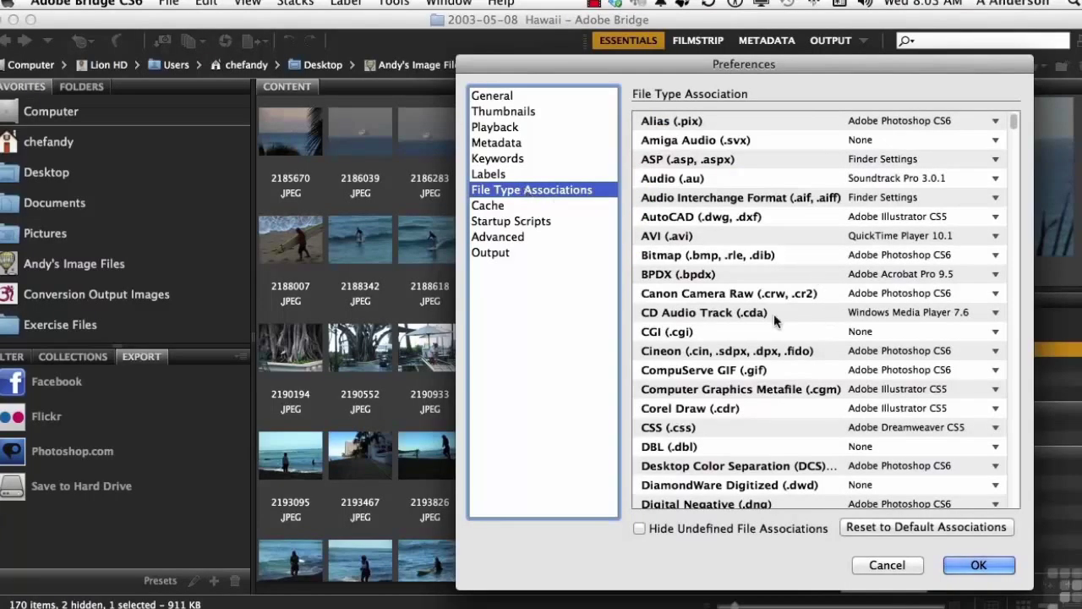
{"action": "scroll", "coordinate": [774, 314], "scroll_direction": "down", "scroll_amount": 10}
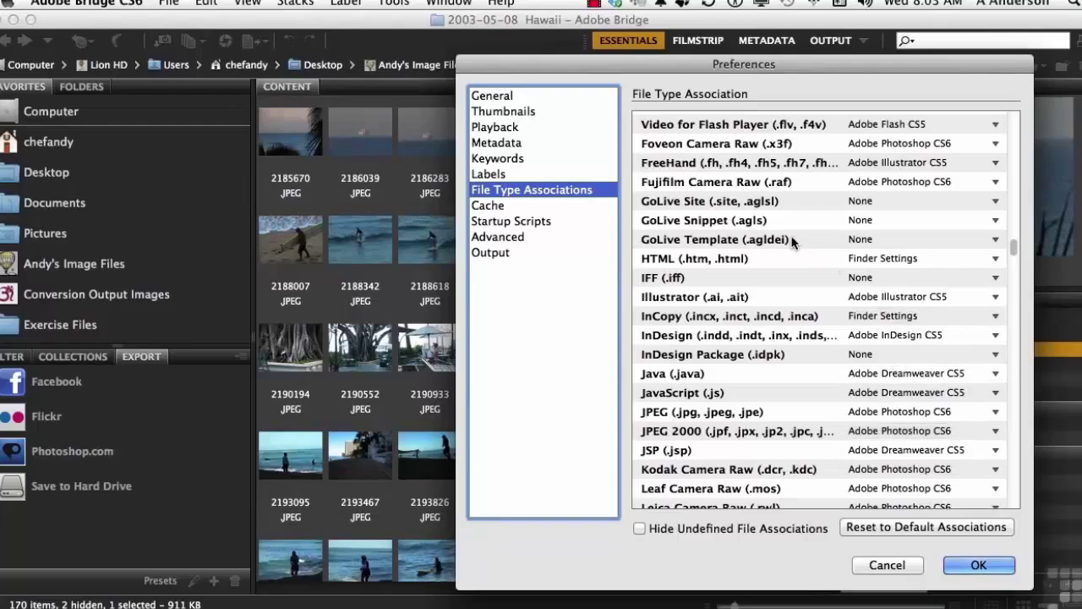
{"action": "left_click", "coordinate": [507, 206]}
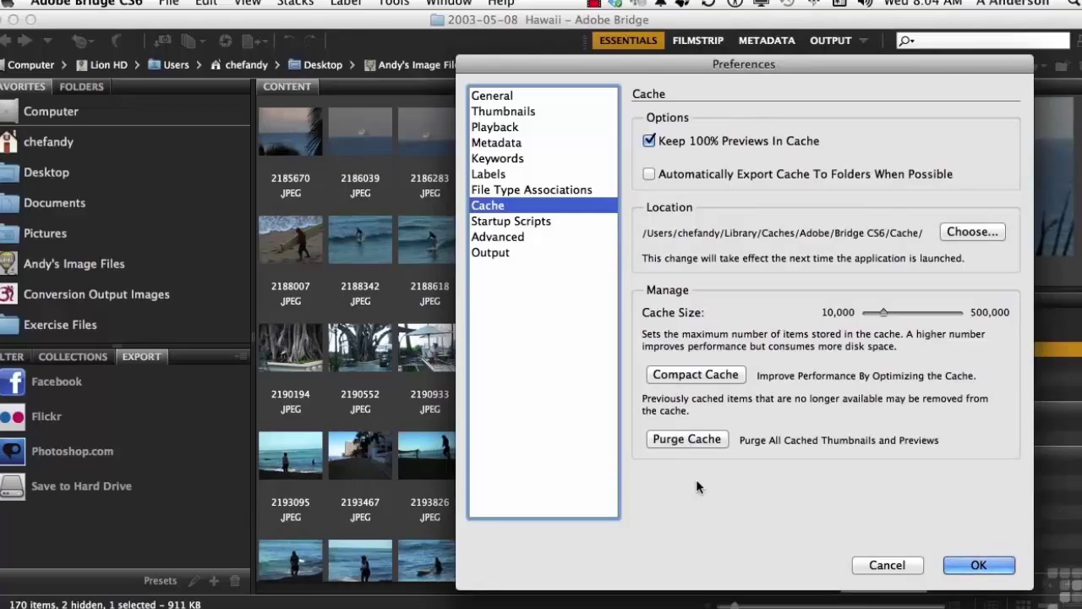
{"action": "left_click", "coordinate": [538, 222]}
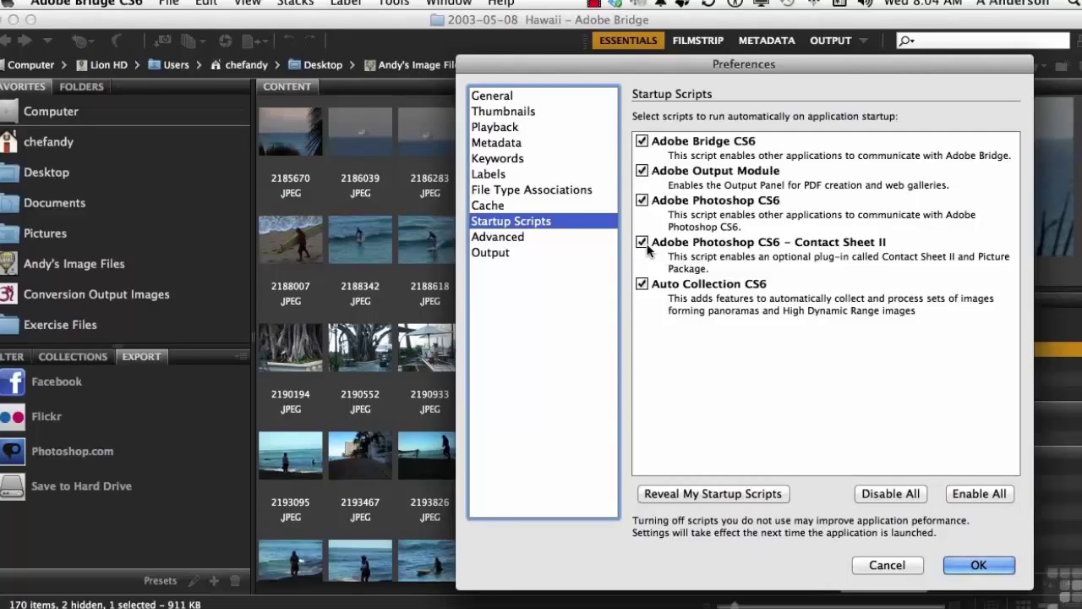
Accept the preferences, and preview images 2187681 and 2186763 in the Filmstrip workspace
{"action": "left_click", "coordinate": [979, 565]}
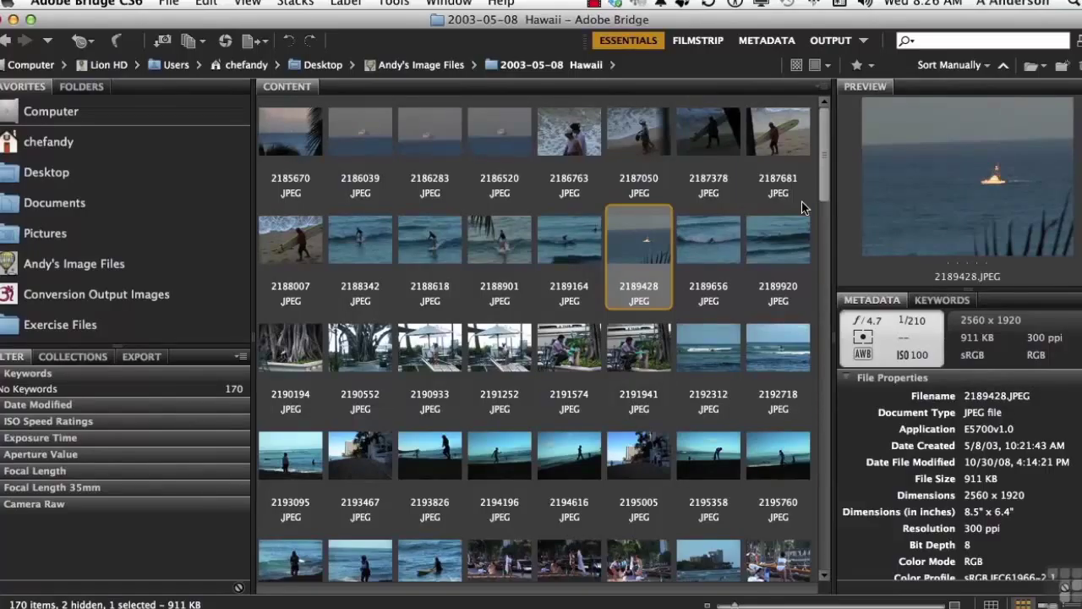
{"action": "left_click", "coordinate": [703, 42]}
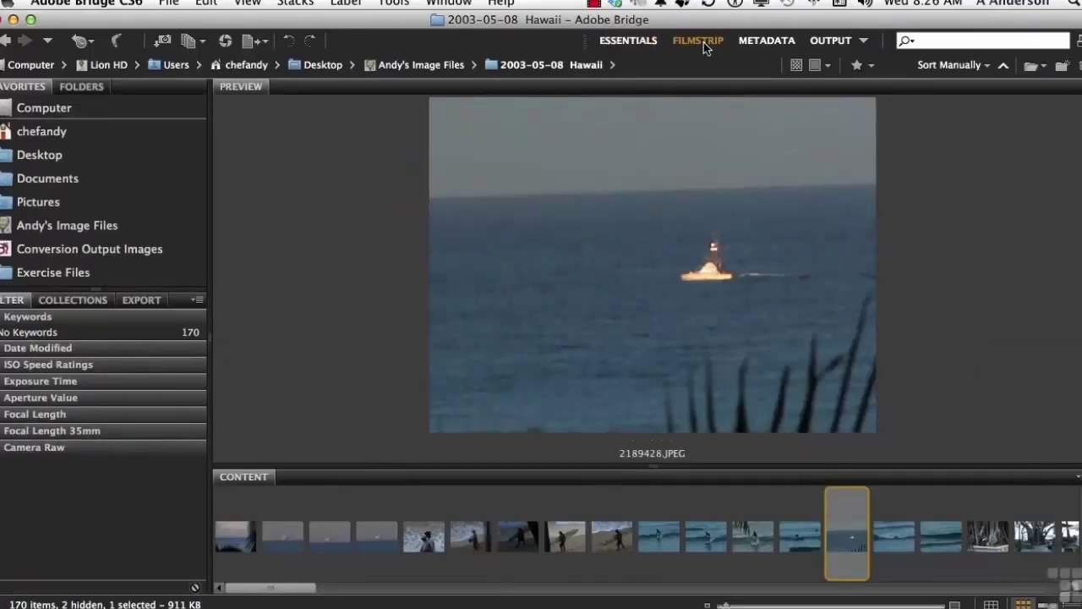
{"action": "left_click", "coordinate": [566, 541]}
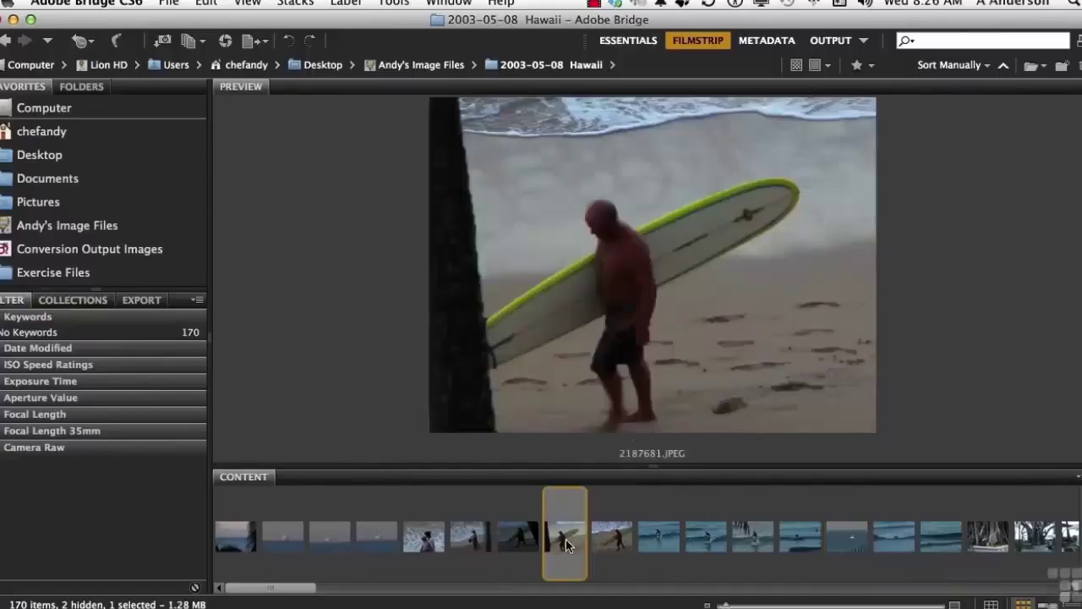
{"action": "left_click", "coordinate": [424, 548]}
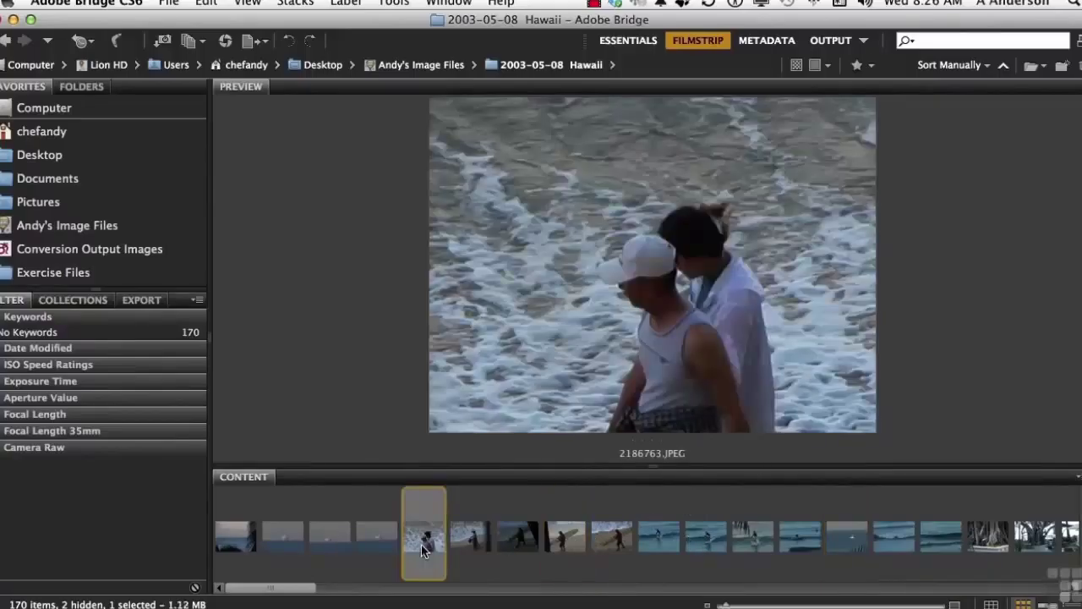
Switch to the Metadata workspace and extend the workspace switcher so its list reaches Light Table
{"action": "left_click", "coordinate": [756, 40]}
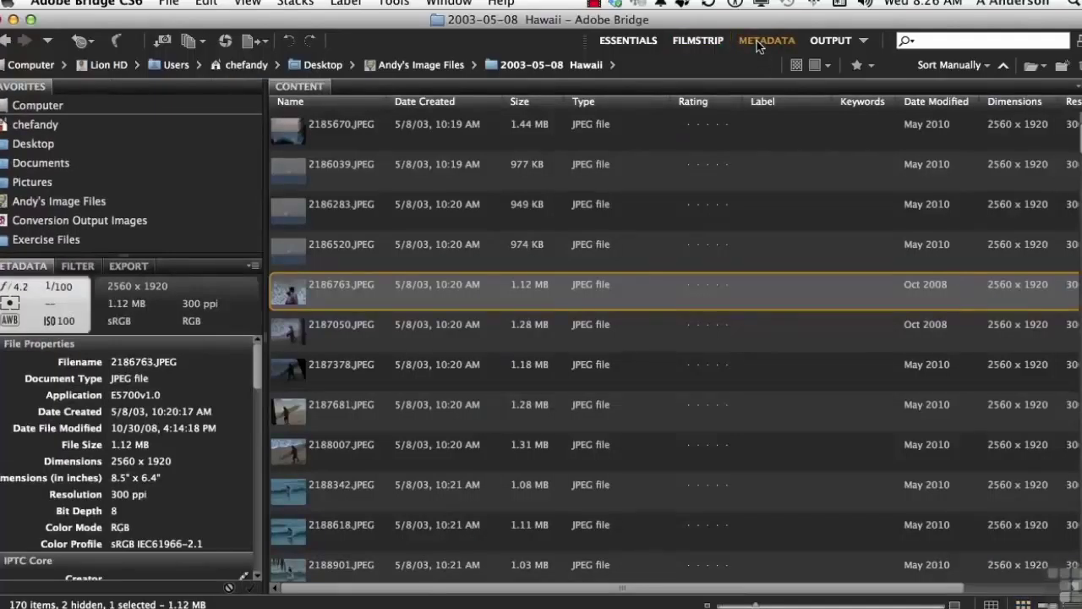
{"action": "left_click", "coordinate": [758, 42]}
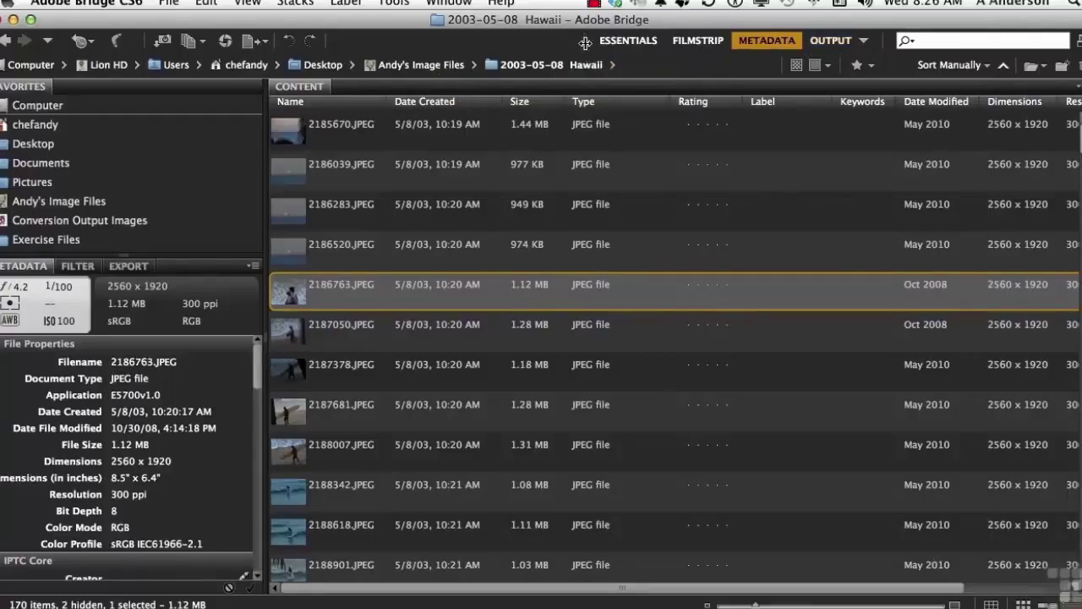
{"action": "left_click_drag", "start_coordinate": [585, 43], "coordinate": [550, 47]}
{"action": "left_click_drag", "start_coordinate": [504, 48], "coordinate": [374, 47]}
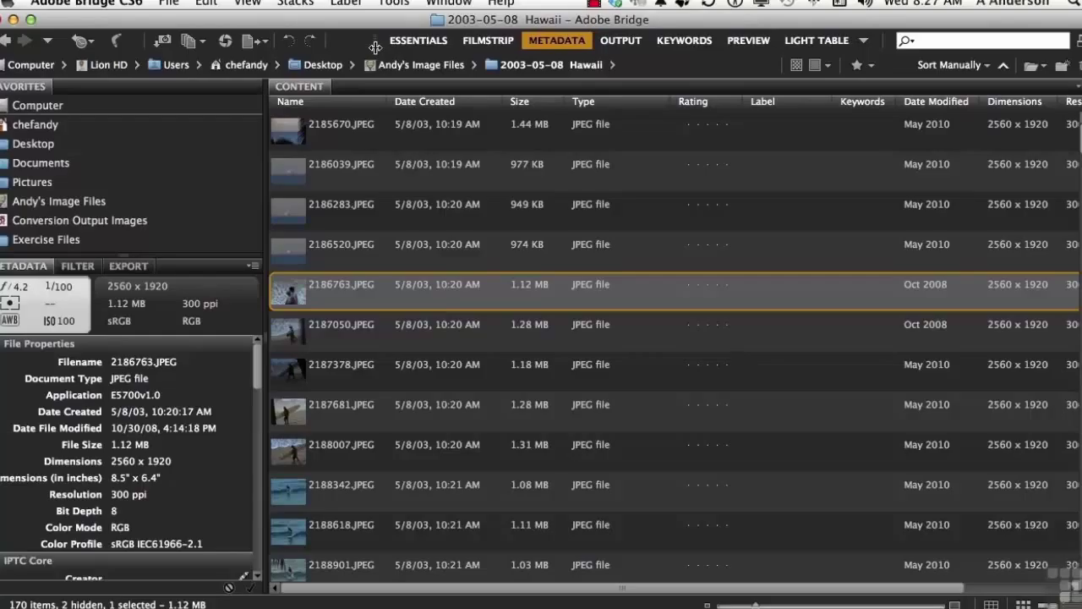
View the images in the Light Table workspace and return to the Essentials workspace
{"action": "left_click", "coordinate": [813, 41]}
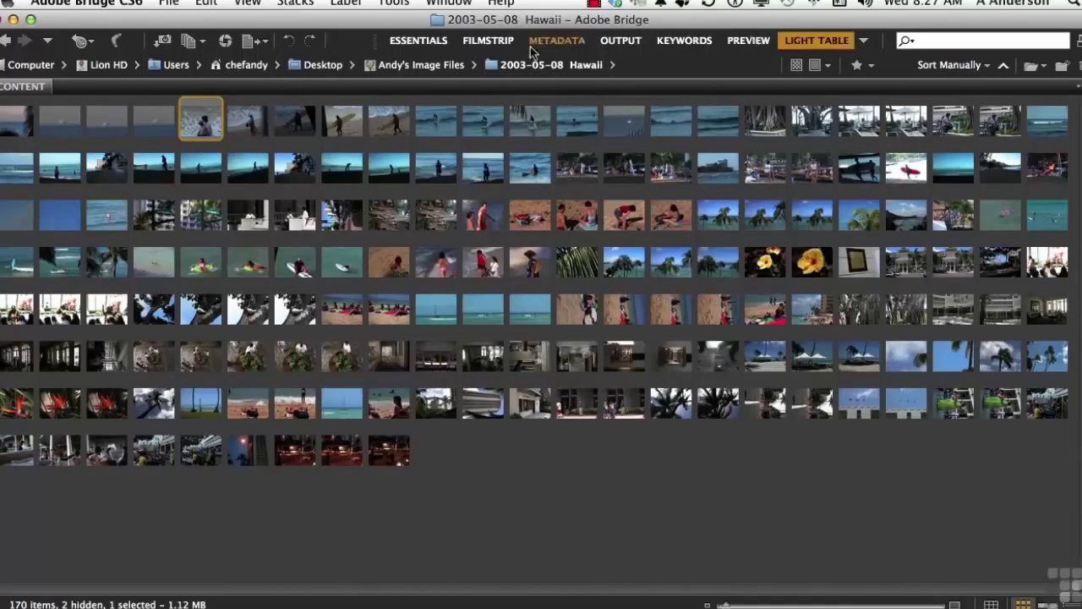
{"action": "left_click", "coordinate": [417, 40]}
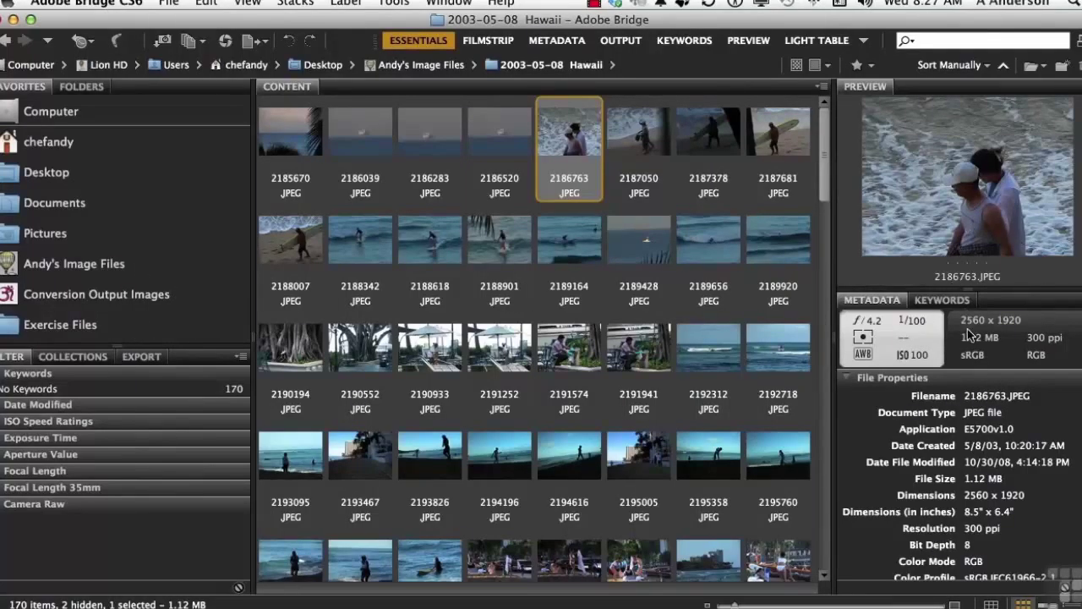
Move the Metadata and Keywords panels into the Favorites and Folders group, and the Preview panel into the Filter group
{"action": "left_click_drag", "start_coordinate": [879, 307], "coordinate": [173, 192]}
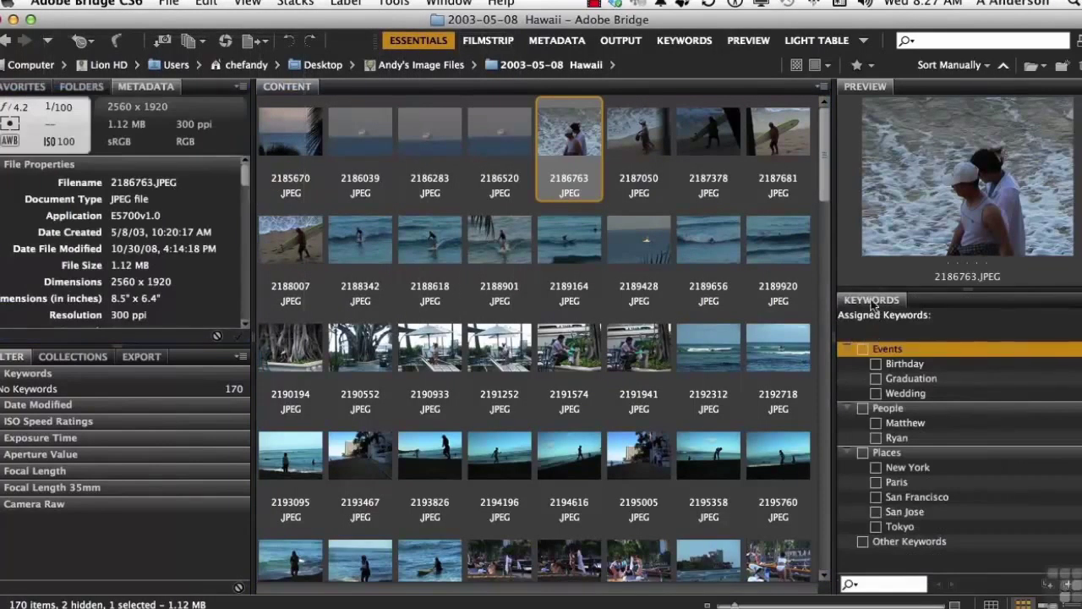
{"action": "left_click_drag", "start_coordinate": [871, 301], "coordinate": [225, 219]}
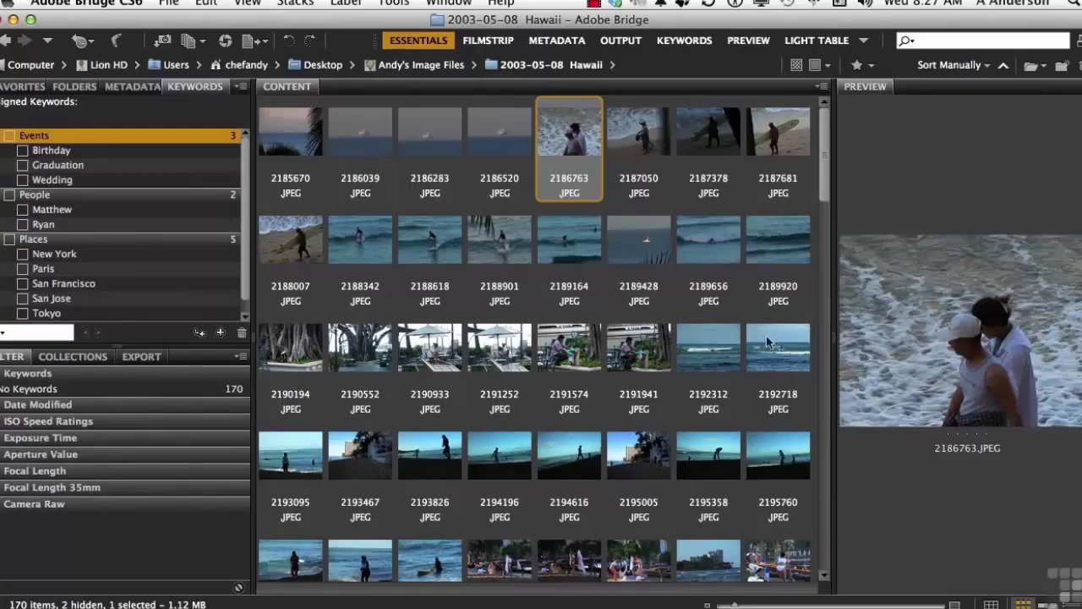
{"action": "left_click_drag", "start_coordinate": [874, 88], "coordinate": [198, 365]}
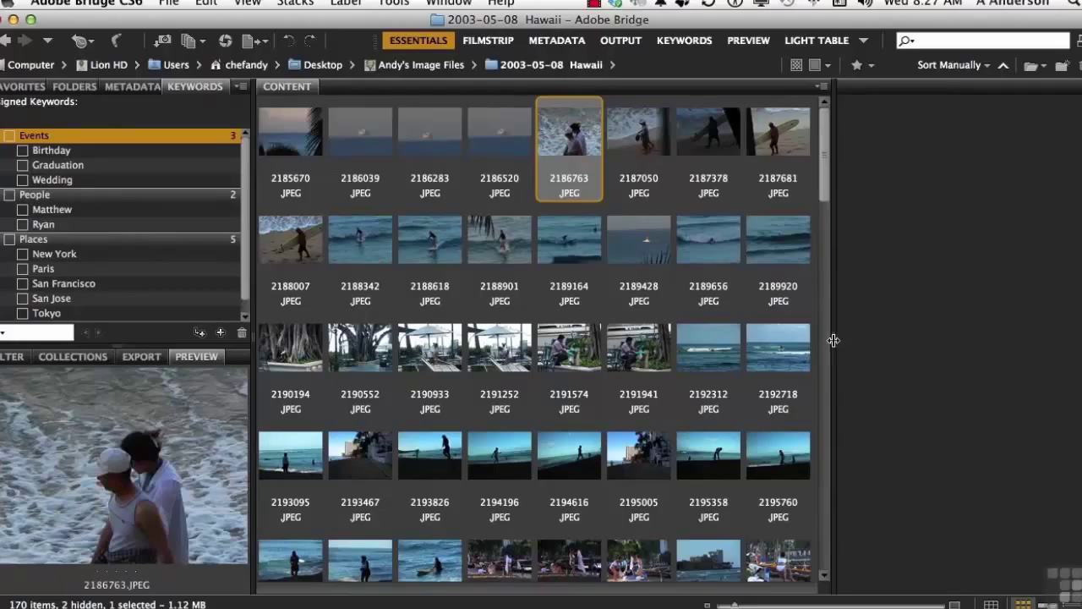
Collapse the emptied panel column, enlarge the Preview panel in width and height, and preview image 2191574
{"action": "left_click_drag", "start_coordinate": [833, 340], "coordinate": [1081, 311]}
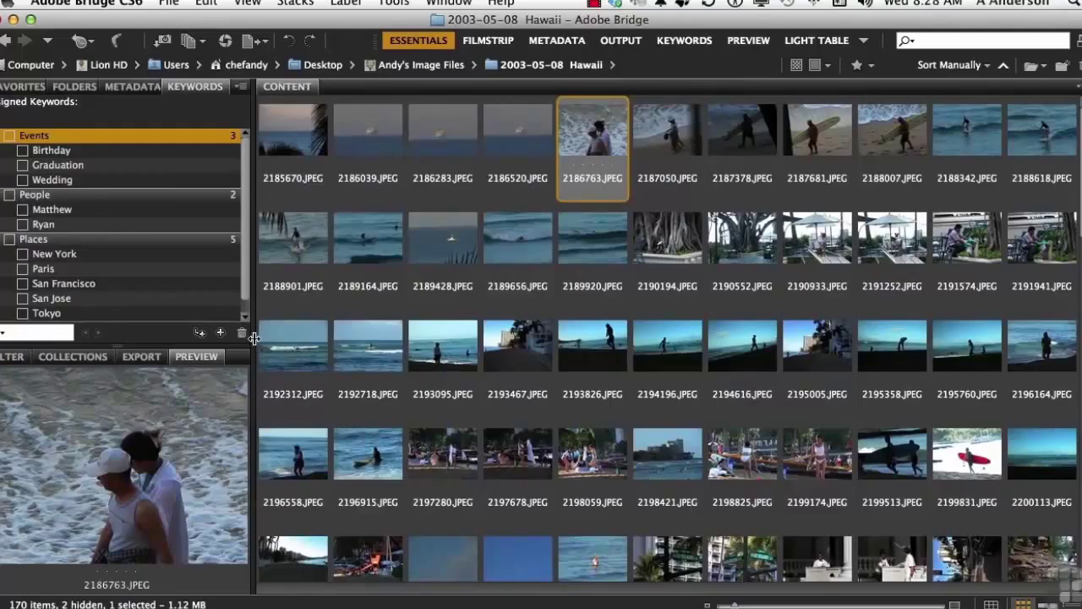
{"action": "left_click_drag", "start_coordinate": [254, 336], "coordinate": [358, 332]}
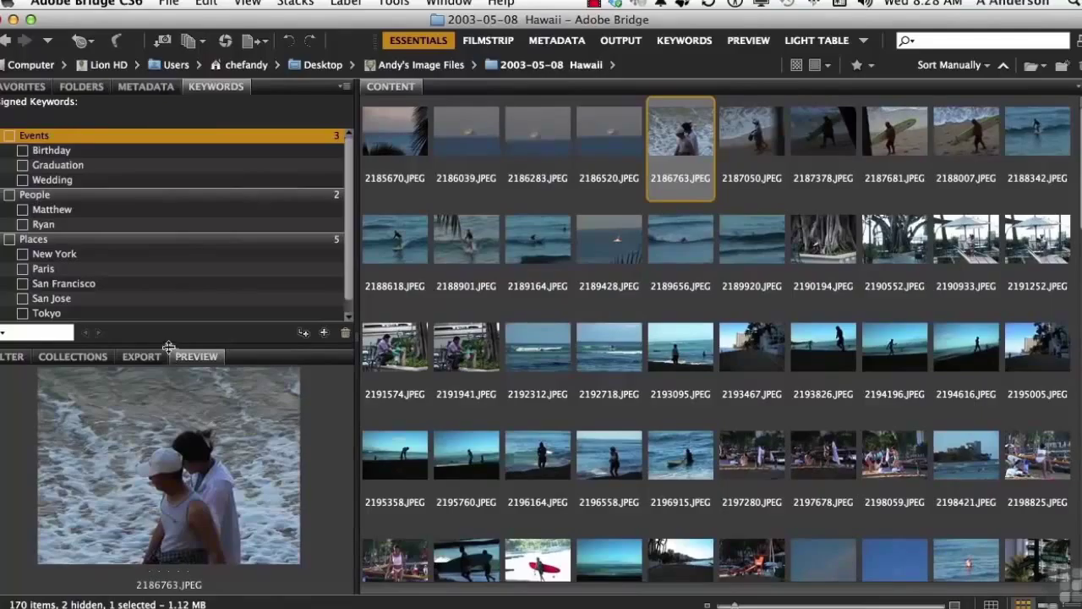
{"action": "left_click_drag", "start_coordinate": [169, 338], "coordinate": [163, 283]}
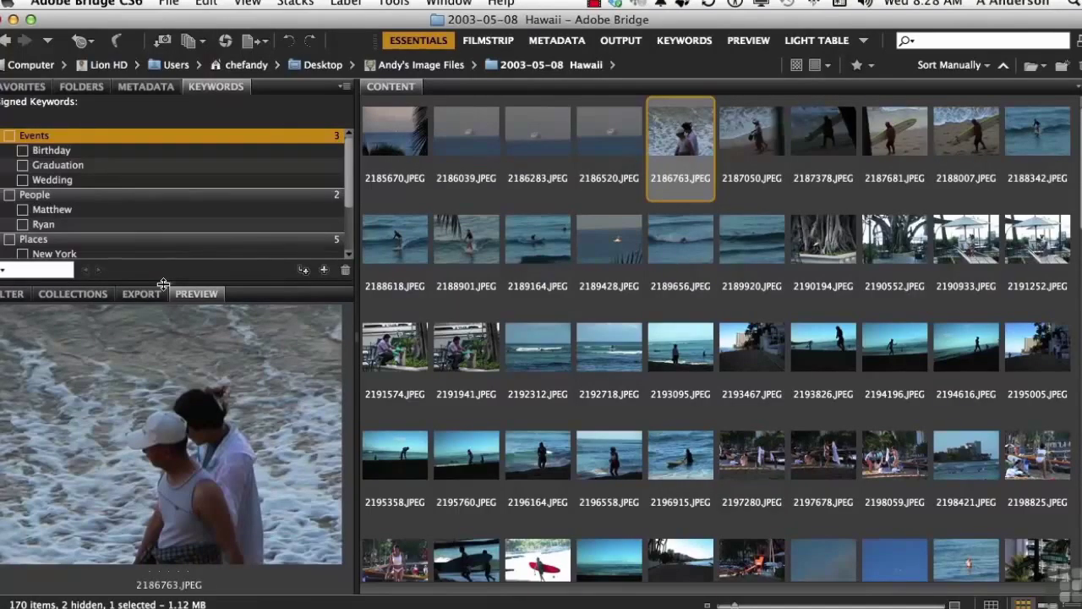
{"action": "left_click", "coordinate": [413, 359]}
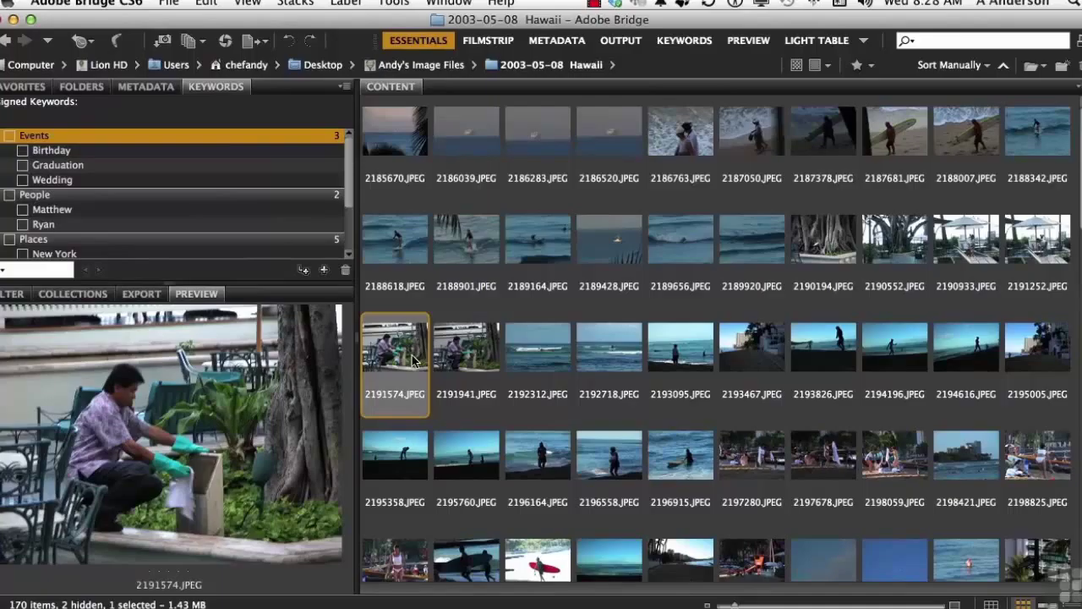
Save the layout with window location and sort order as a new workspace, named with the owner's possessive first name plus "Space"
{"action": "left_click", "coordinate": [451, 4]}
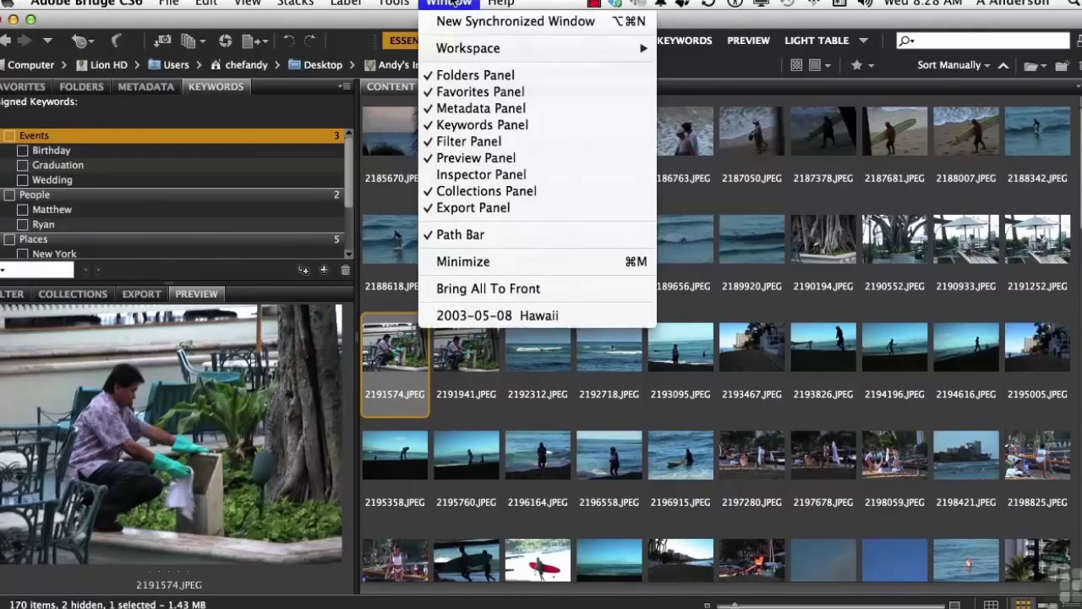
{"action": "mouse_move", "coordinate": [460, 49]}
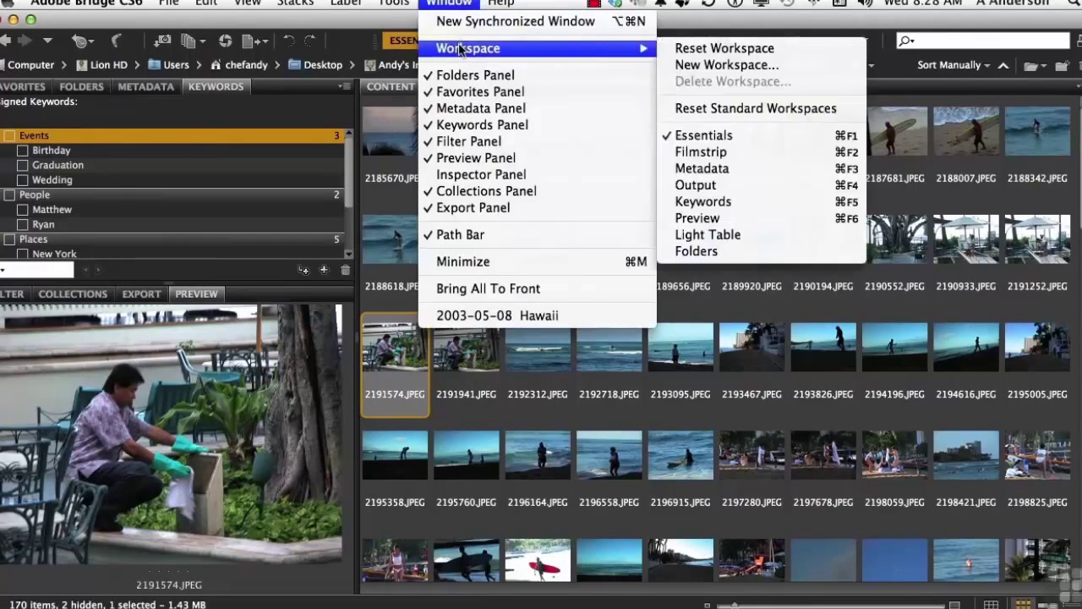
{"action": "left_click", "coordinate": [727, 66]}
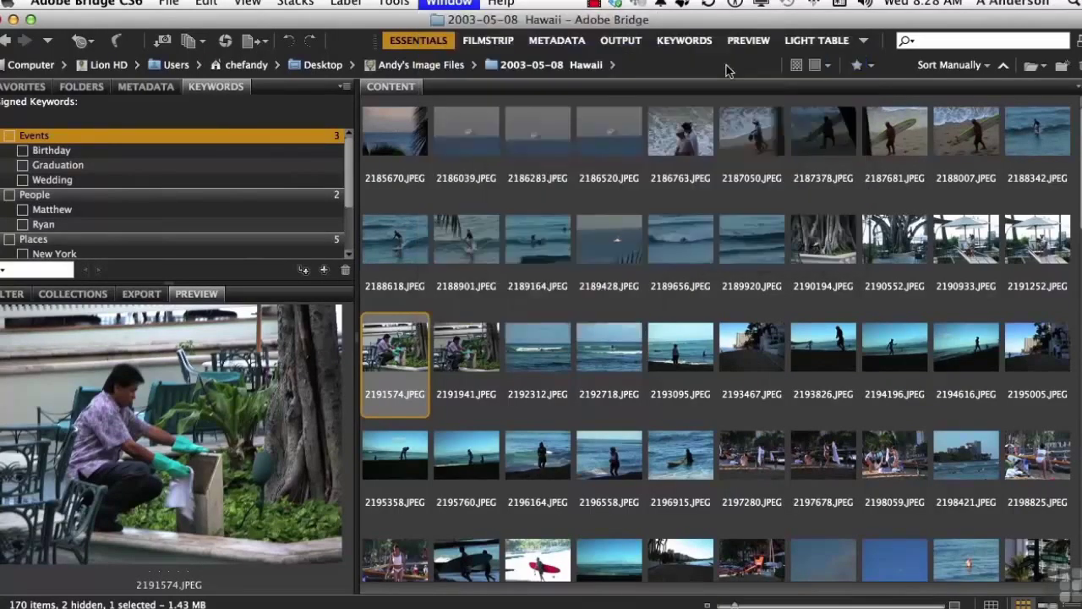
{"action": "type", "text": "Andy's"}
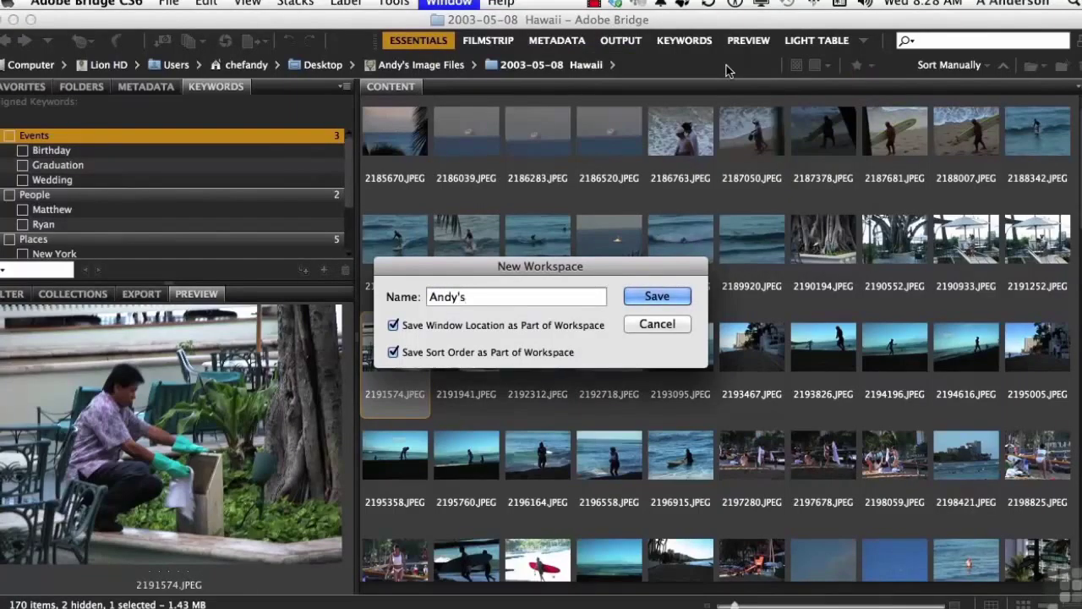
{"action": "type", "text": " Space"}
{"action": "left_click", "coordinate": [663, 298]}
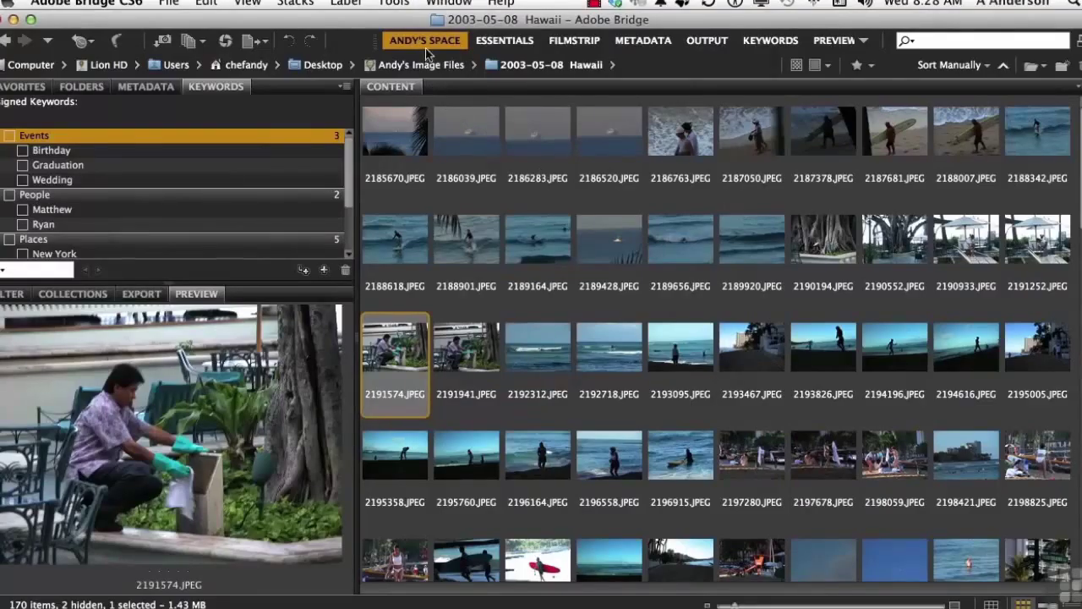
Compare the Essentials and Filmstrip workspaces with the custom workspace and return to the custom one
{"action": "left_click", "coordinate": [507, 42]}
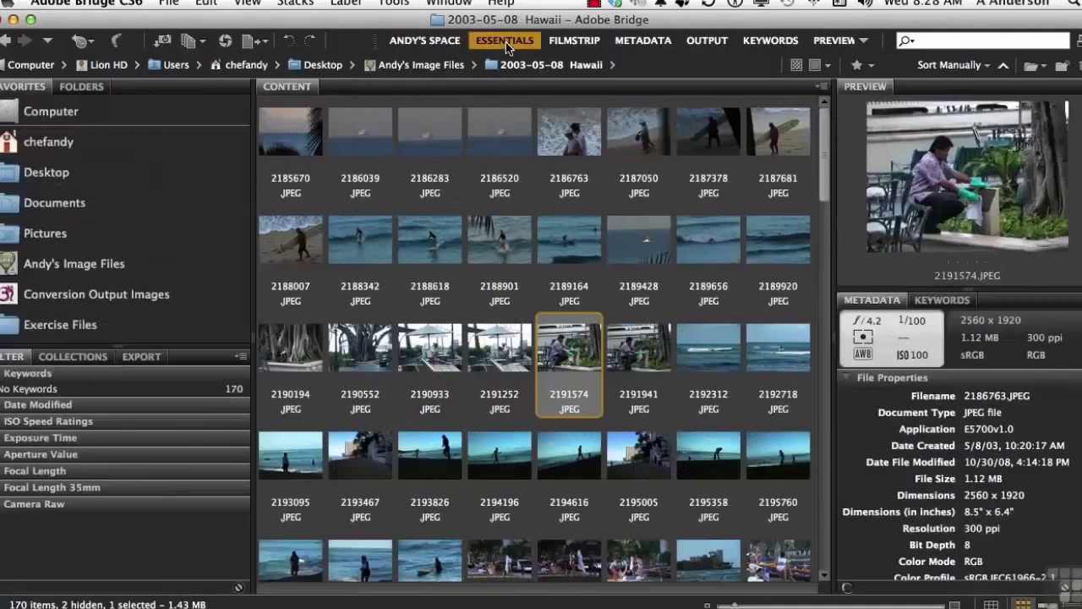
{"action": "left_click", "coordinate": [564, 42]}
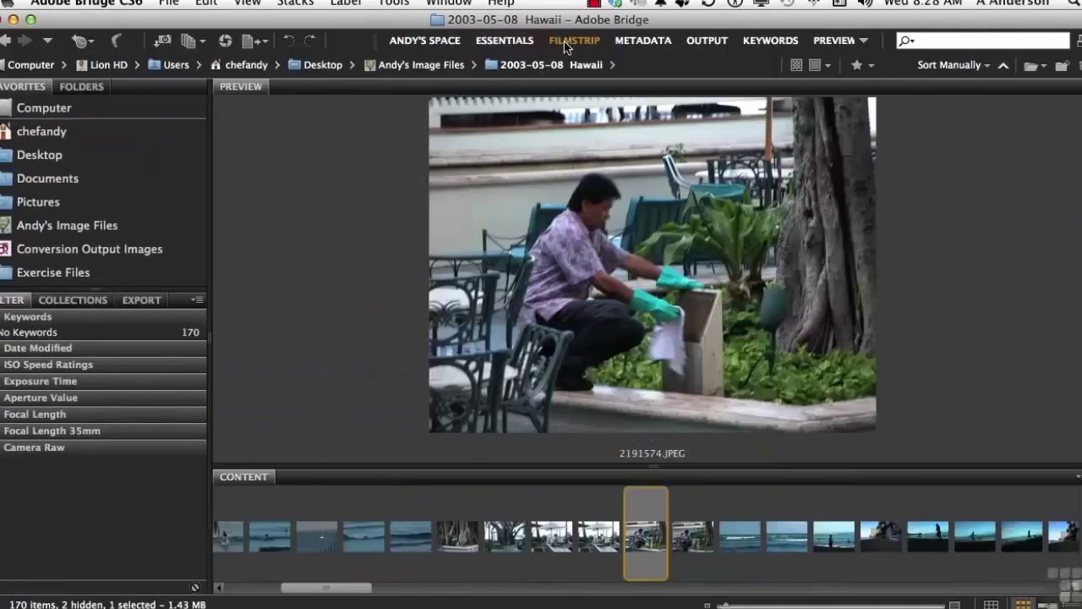
{"action": "left_click", "coordinate": [429, 42]}
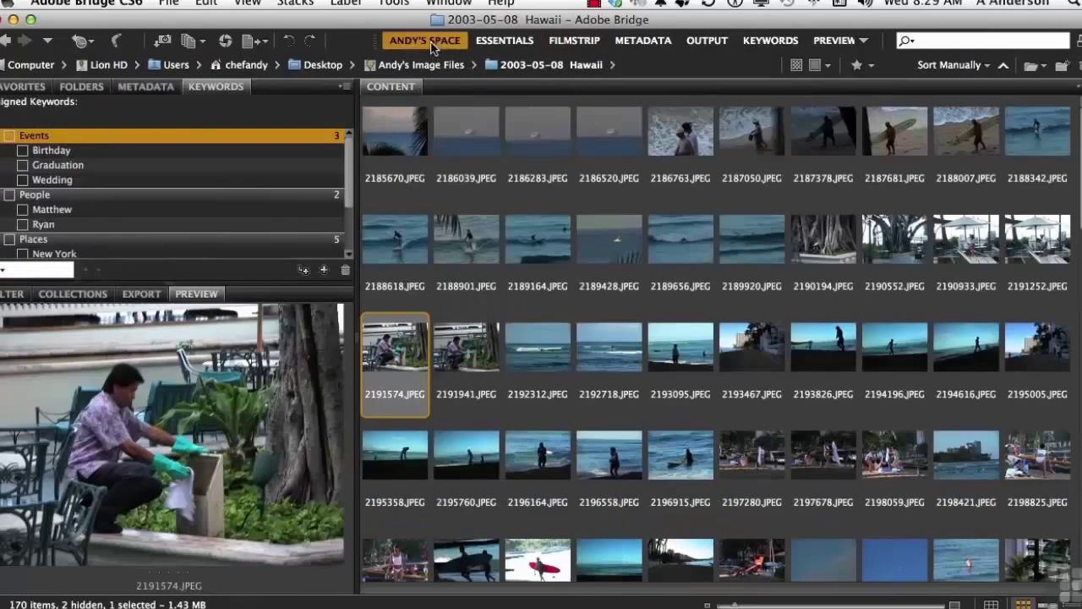